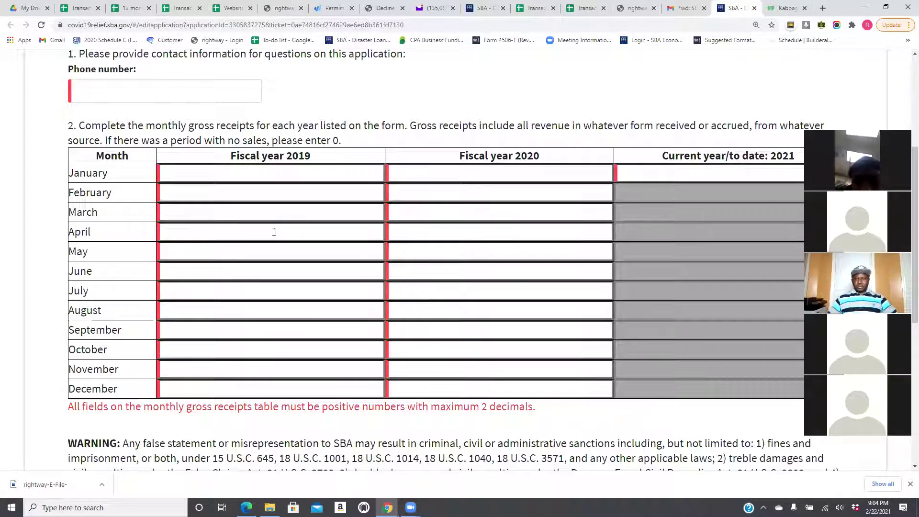
Switch from the SBA receipts form to the other client's Transaction Tracker spreadsheet, on its recap income sheet.
left_click(492, 175)
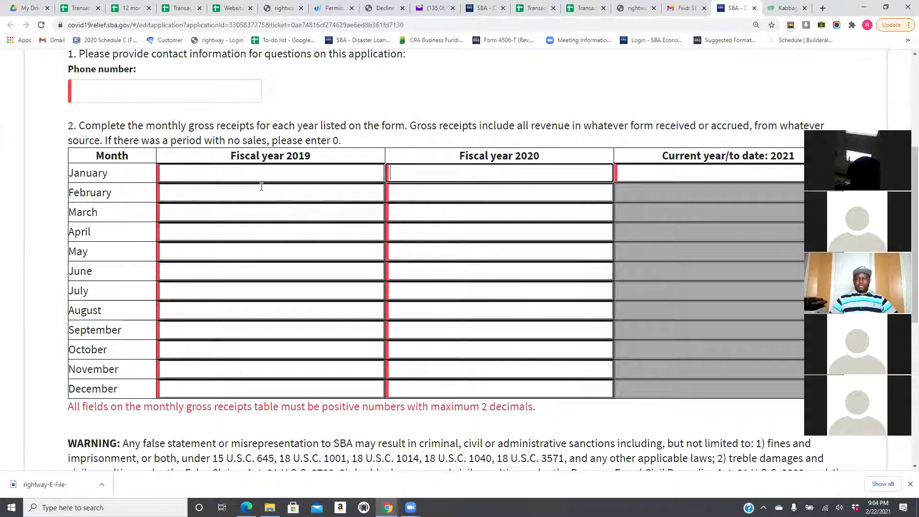
left_click(80, 9)
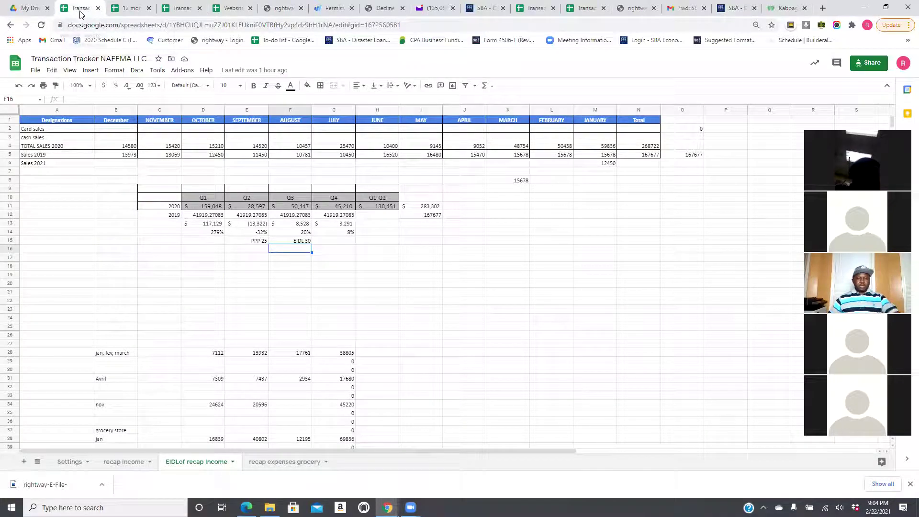
key("alt+Tab")
key("alt+Tab")
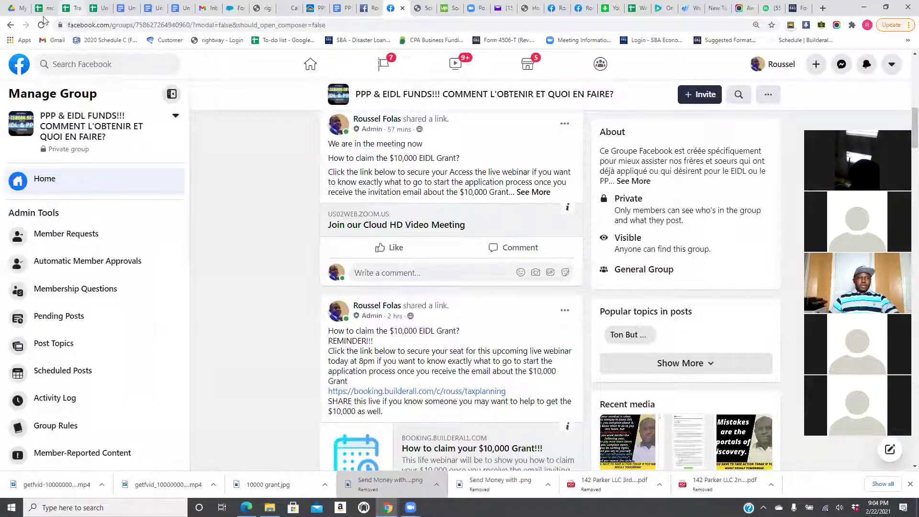
left_click(42, 11)
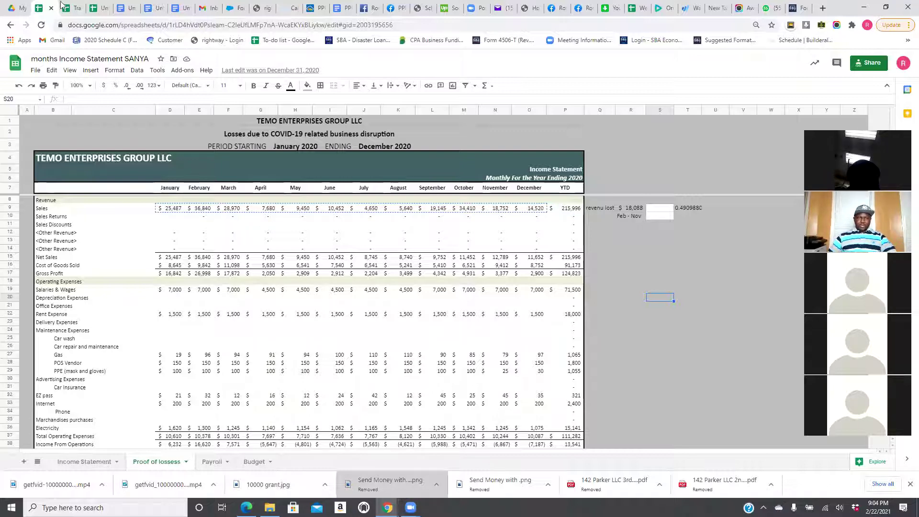
left_click(69, 14)
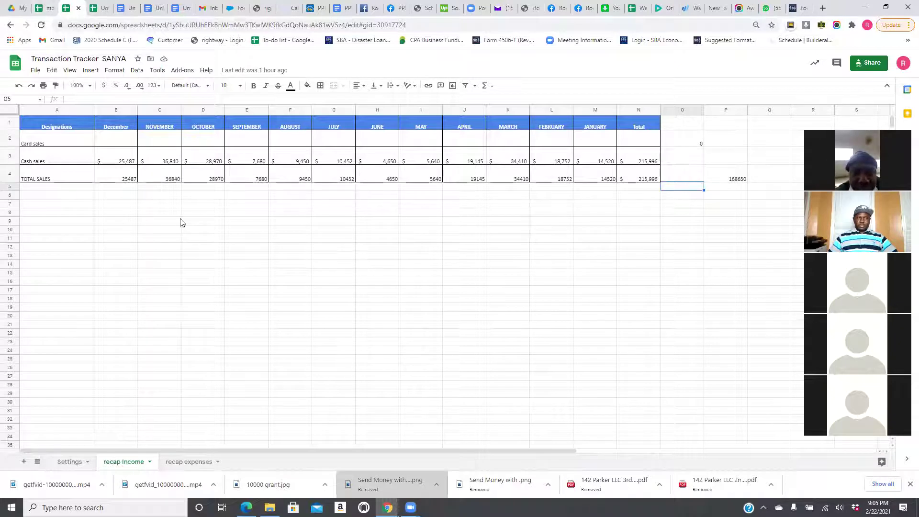
Examine the TOTAL SALES row from December to Total, and compare its yearly total in N4 with the figure in P4.
left_click_drag(127, 177, 627, 178)
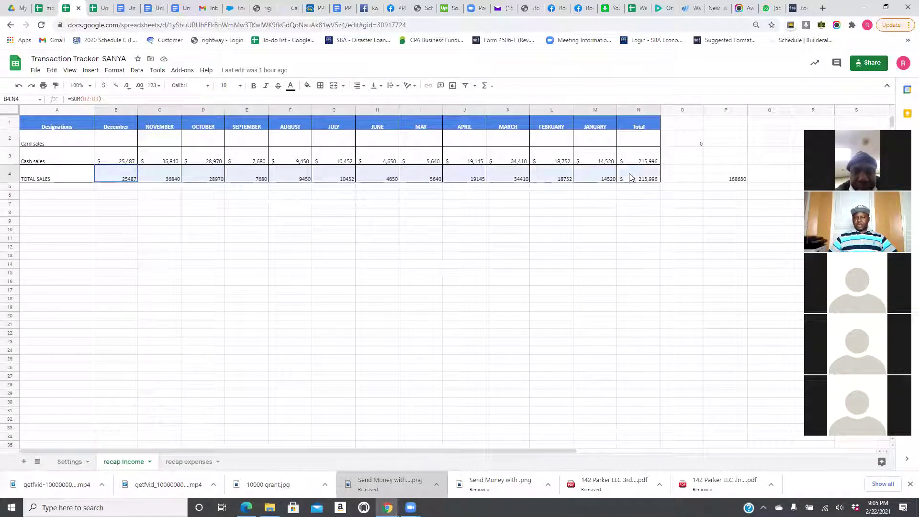
left_click(492, 223)
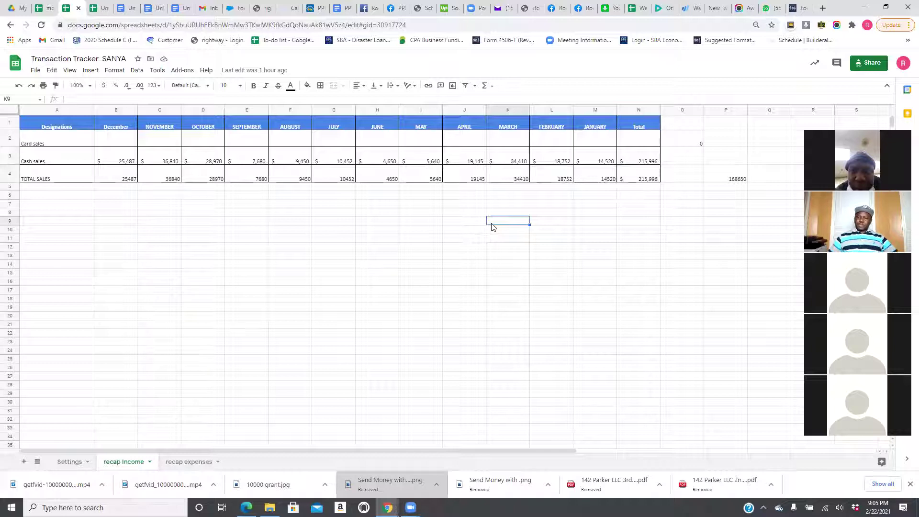
left_click(733, 183)
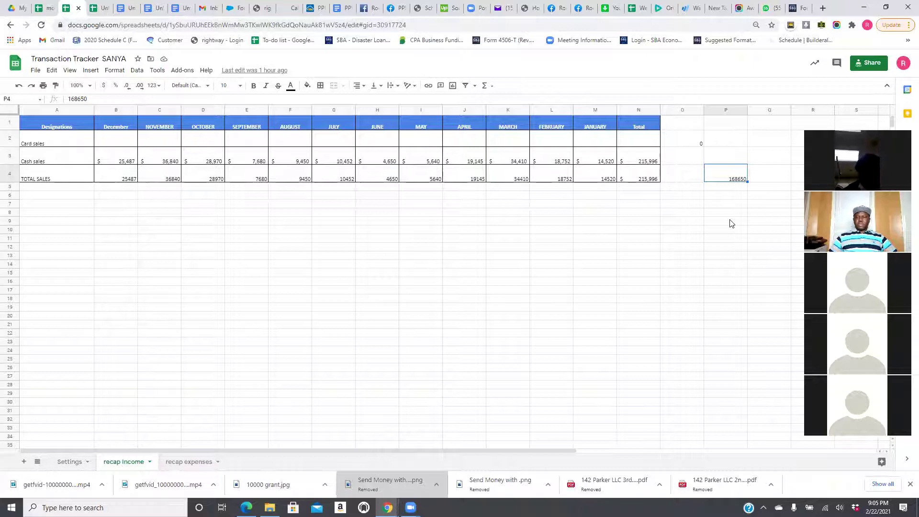
key("Left")
key("Left")
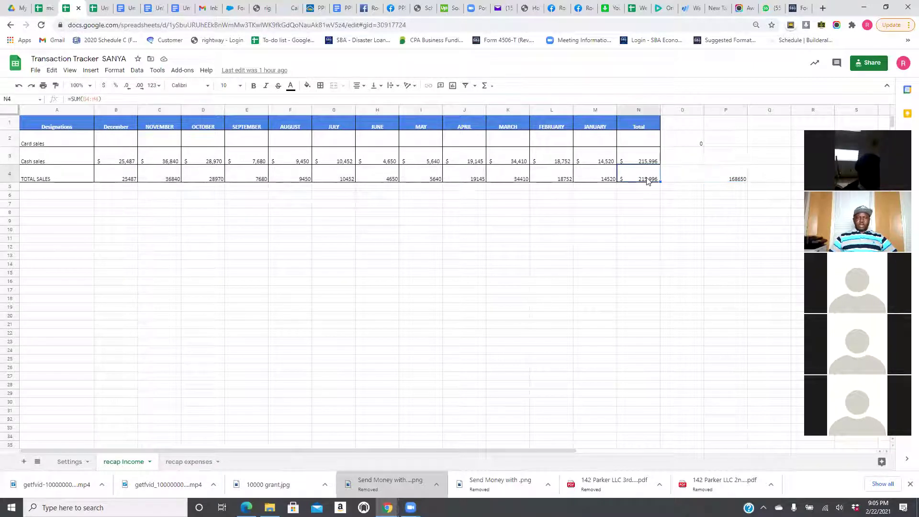
Label the standalone sales figure in P4 by entering 2019 in cell P3 above it.
left_click(729, 181)
left_click(727, 158)
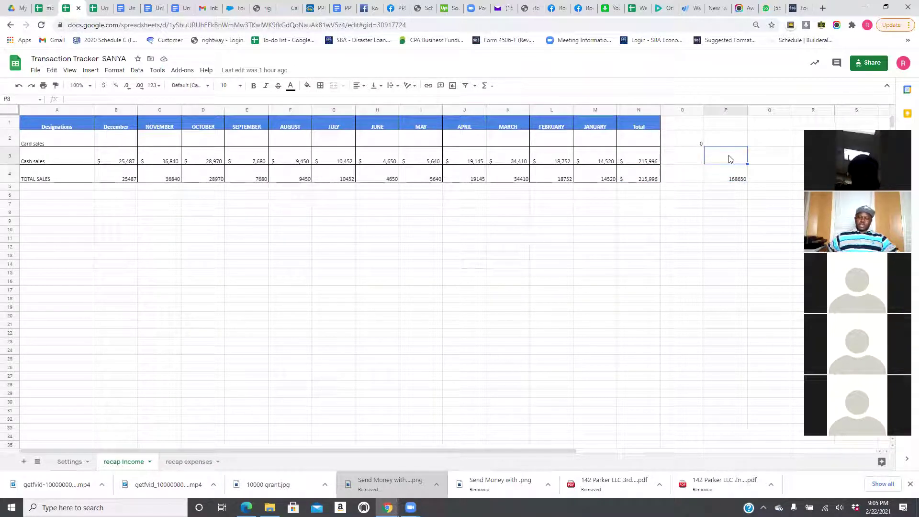
type("20")
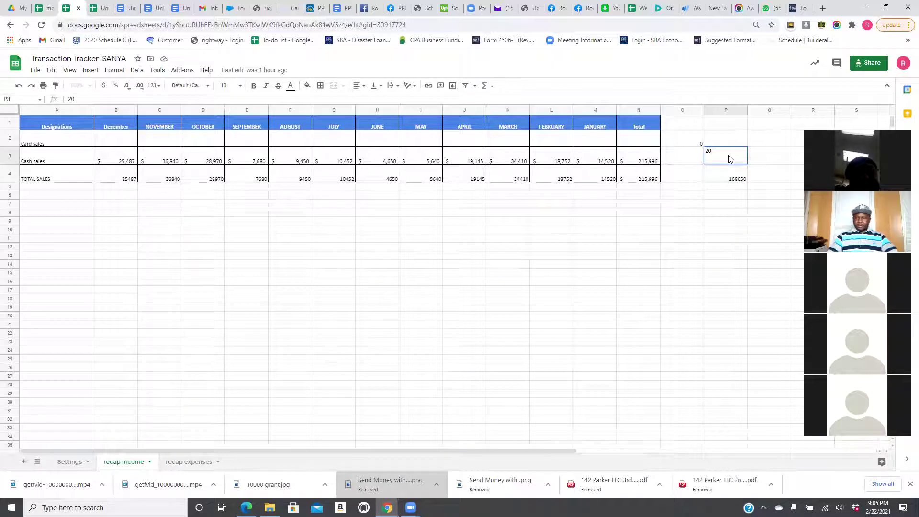
type("19")
key("Return")
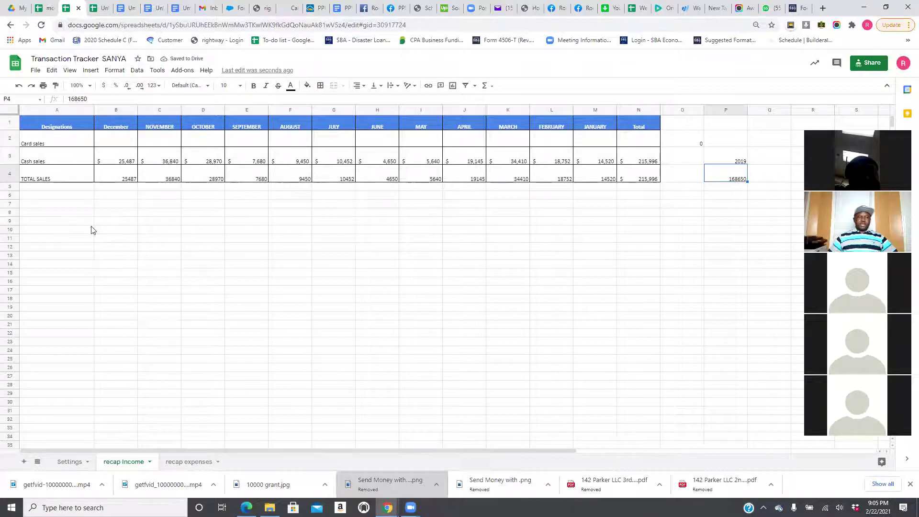
Add a row labelled "sales 2019" under TOTAL SALES and enter 168650 in its Total column.
left_click(44, 187)
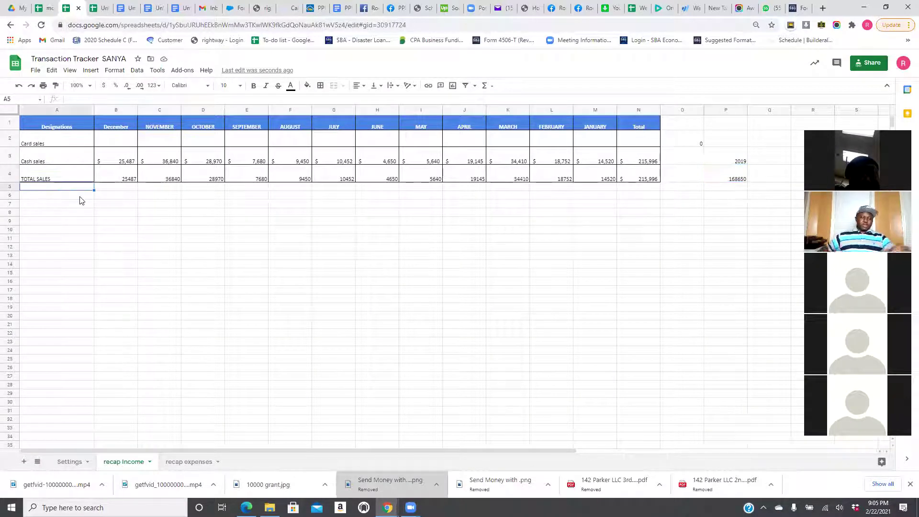
type("sales 20")
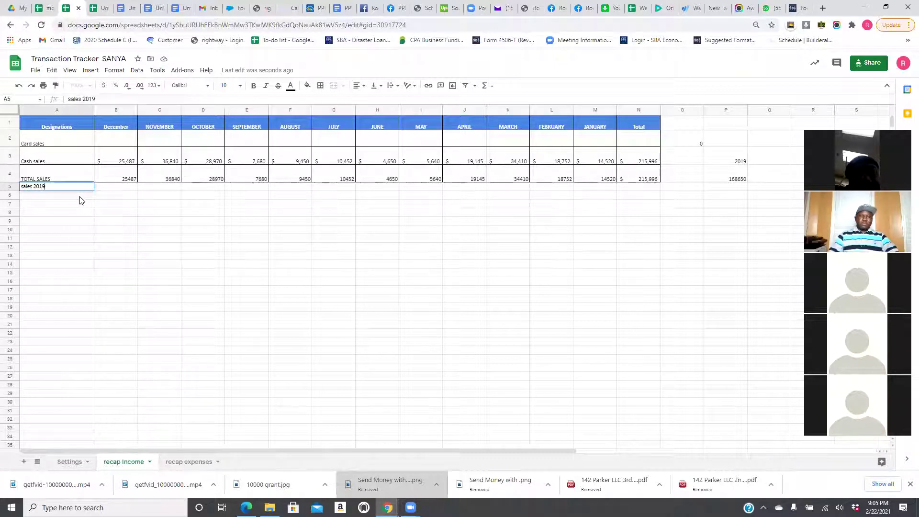
type("19")
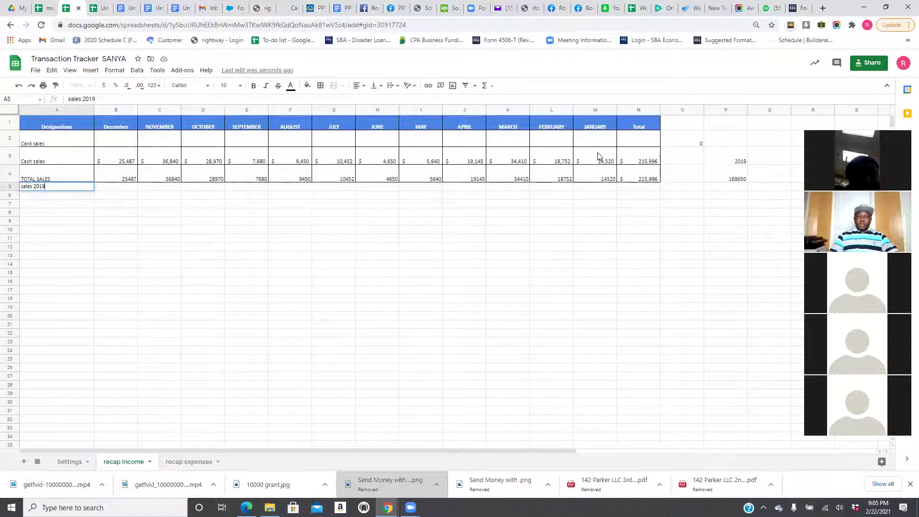
left_click(637, 190)
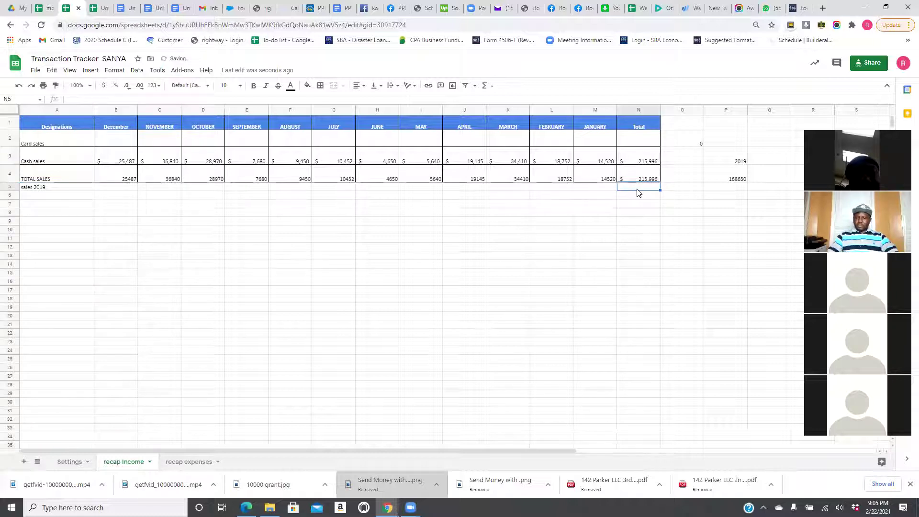
type("1")
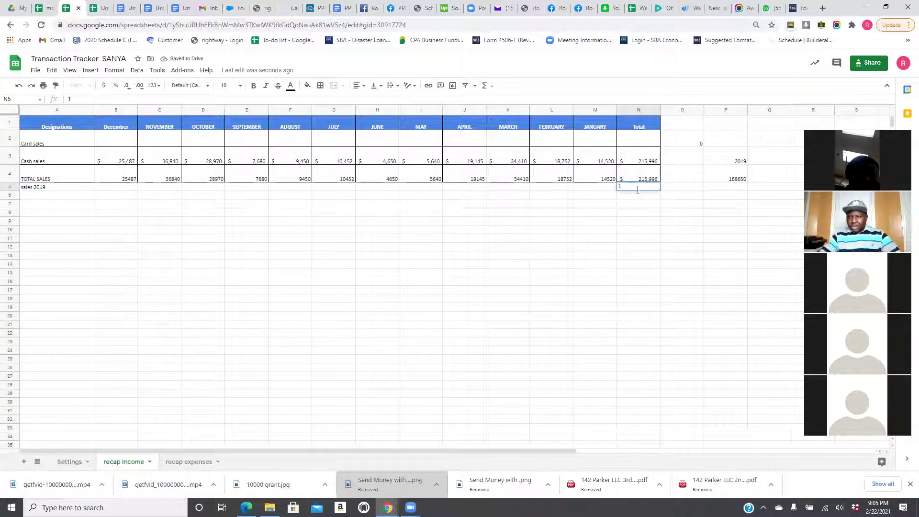
type("68")
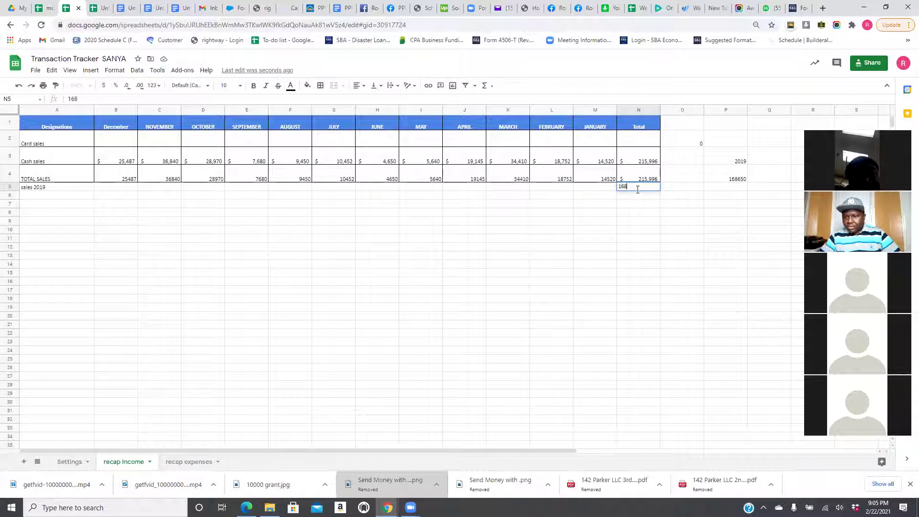
type("650")
key("Return")
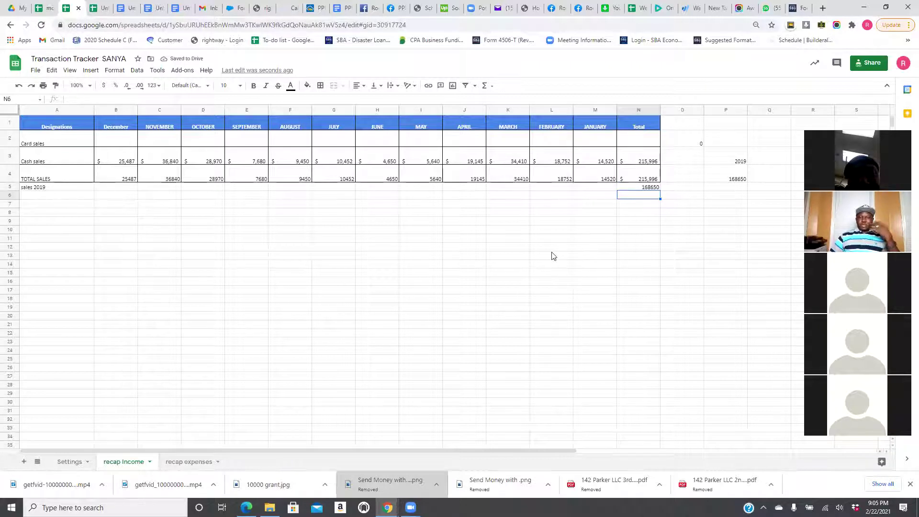
Calculate the December value of the sales 2019 row in B5 as the yearly total in N5 divided by 12.
left_click(649, 189)
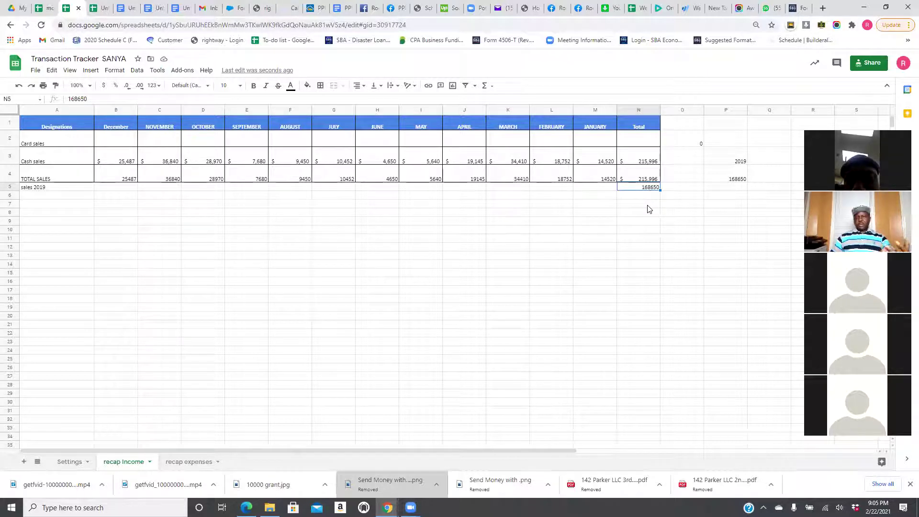
left_click(643, 176)
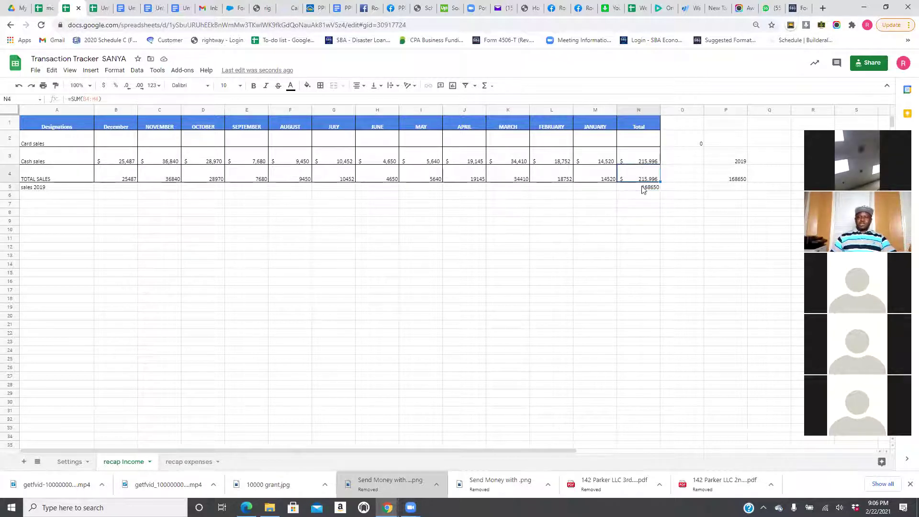
left_click(646, 189)
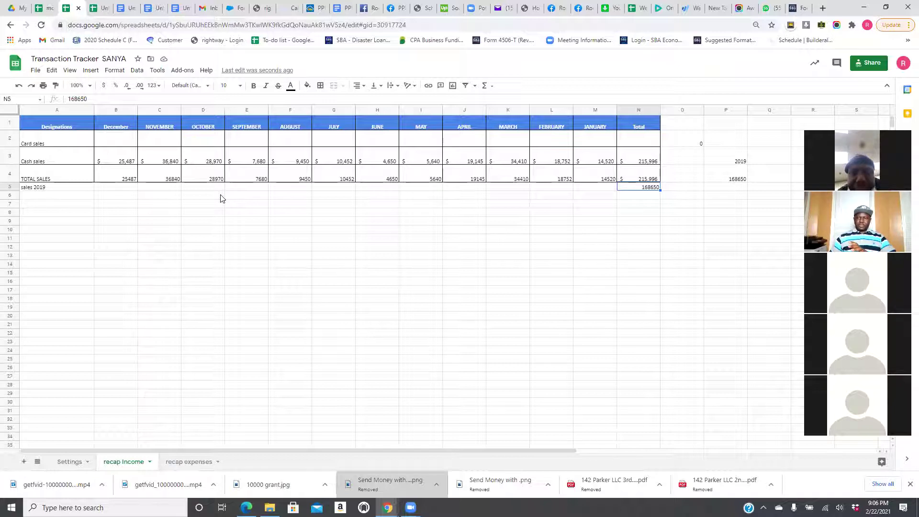
left_click(124, 189)
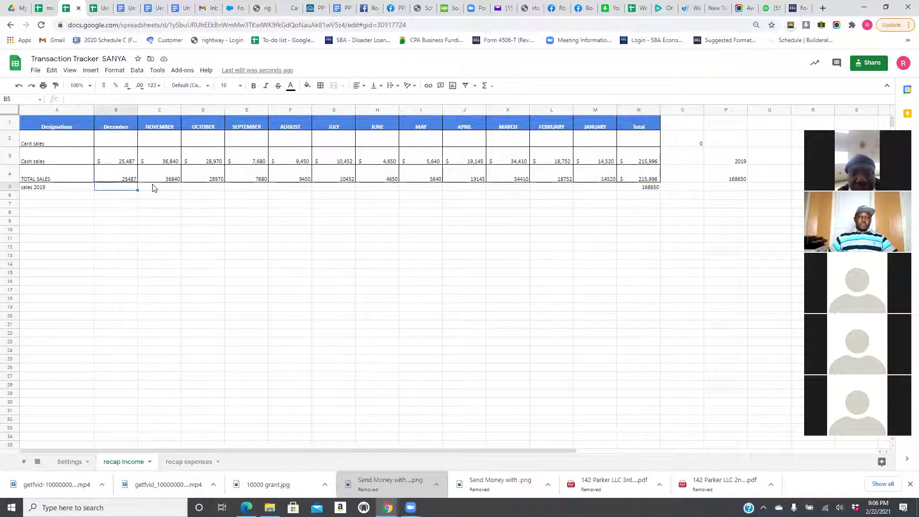
type("=")
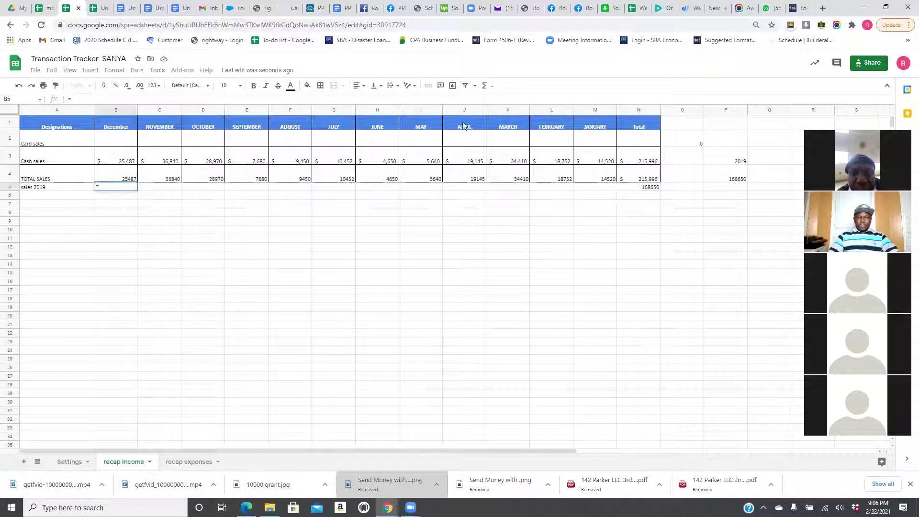
left_click(651, 189)
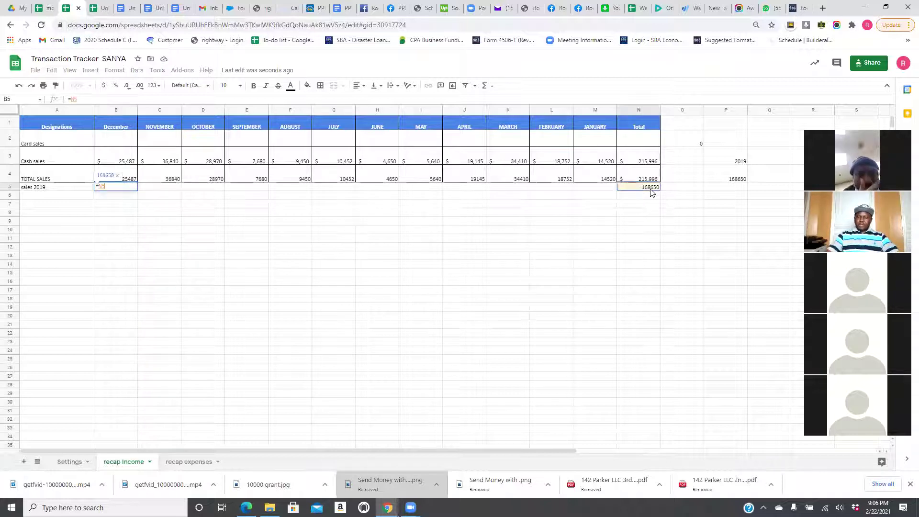
type("/12")
key("Return")
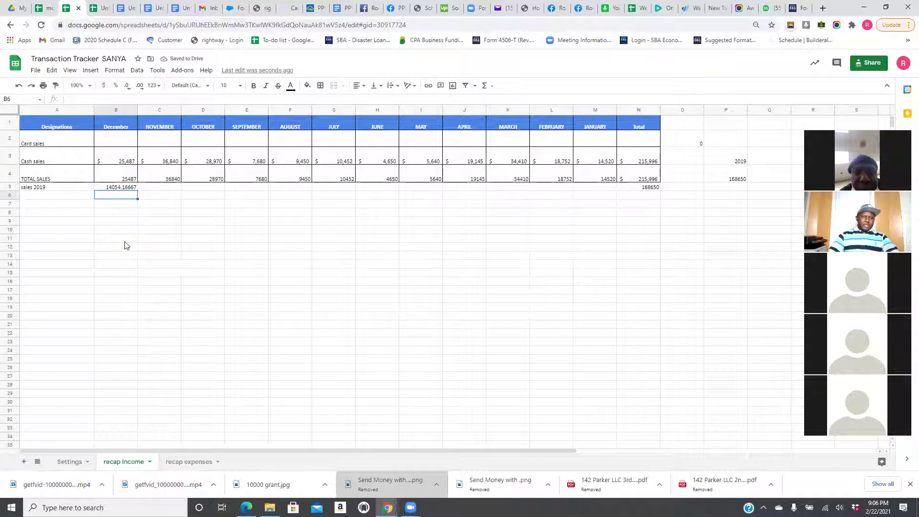
Reduce the December sales 2019 value in B5 to a whole number without decimal places.
left_click(119, 189)
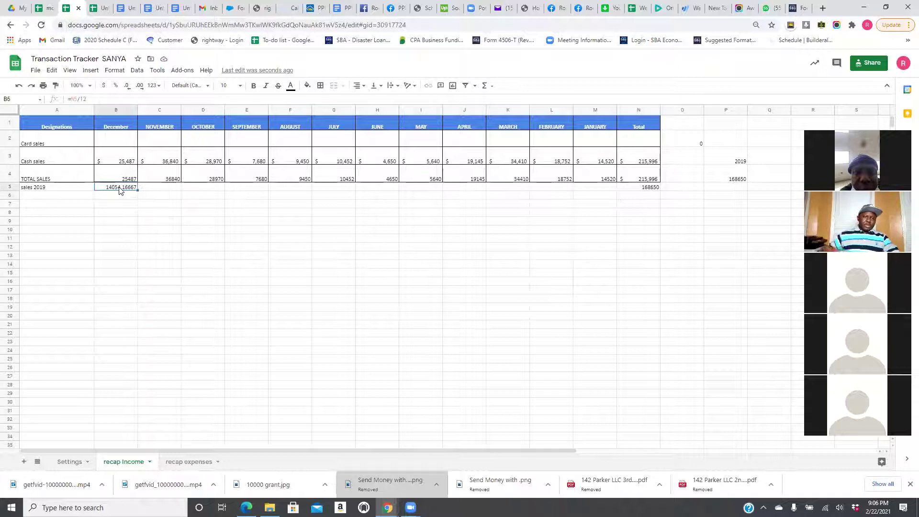
left_click(127, 87)
left_click(127, 87)
left_click(127, 87)
left_click(127, 87)
left_click(127, 87)
left_click(188, 244)
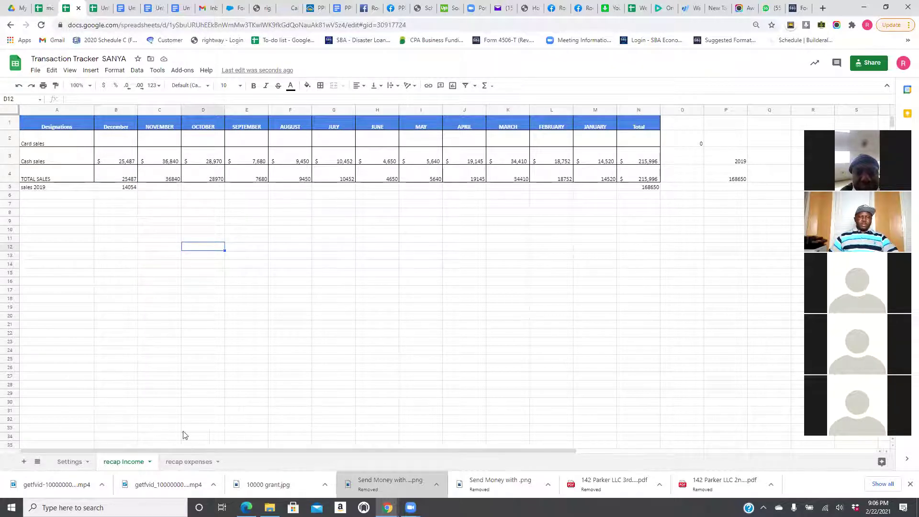
Set the zoom of the recap income sheet to 120%.
left_click(91, 86)
left_click(79, 132)
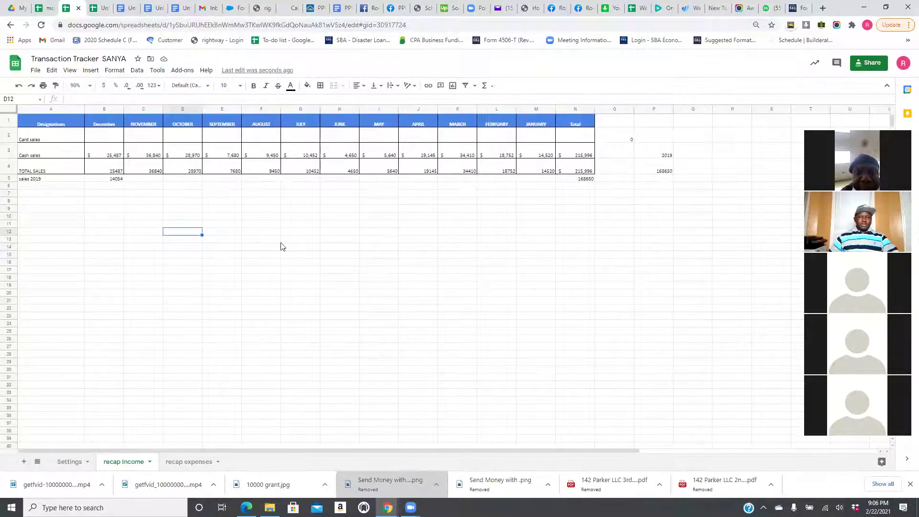
left_click(85, 87)
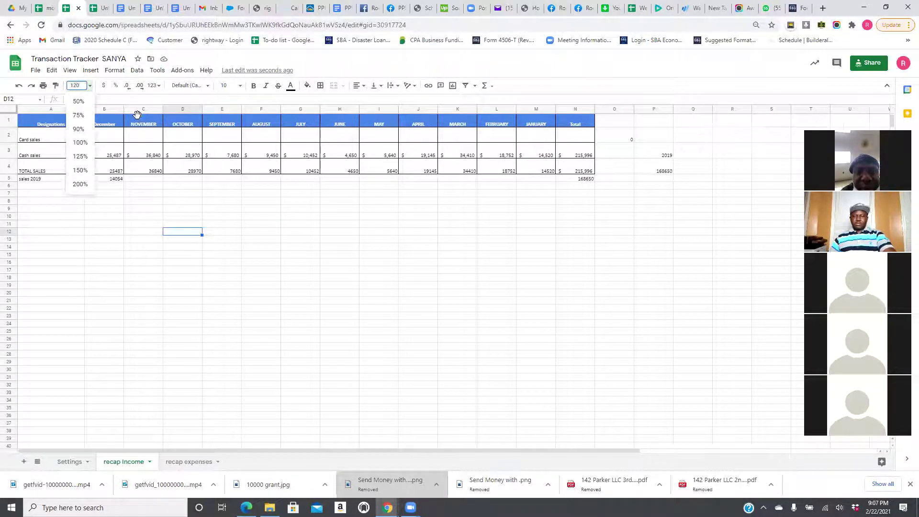
key("Return")
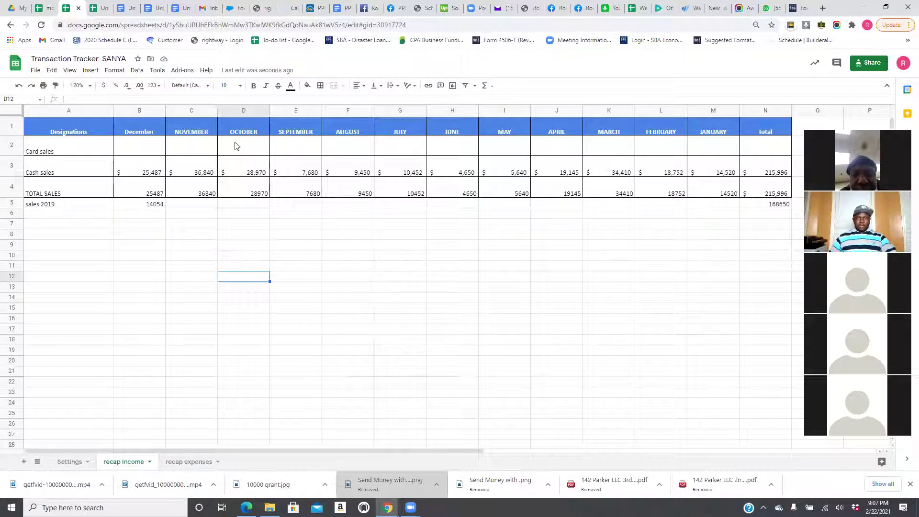
Copy the quarterly comparison block C9:H16 from the Transaction Tracker NAEEMA LLC spreadsheet and return to the recap income sheet.
key("alt+Tab")
left_click_drag(148, 188, 387, 256)
key("ctrl+c")
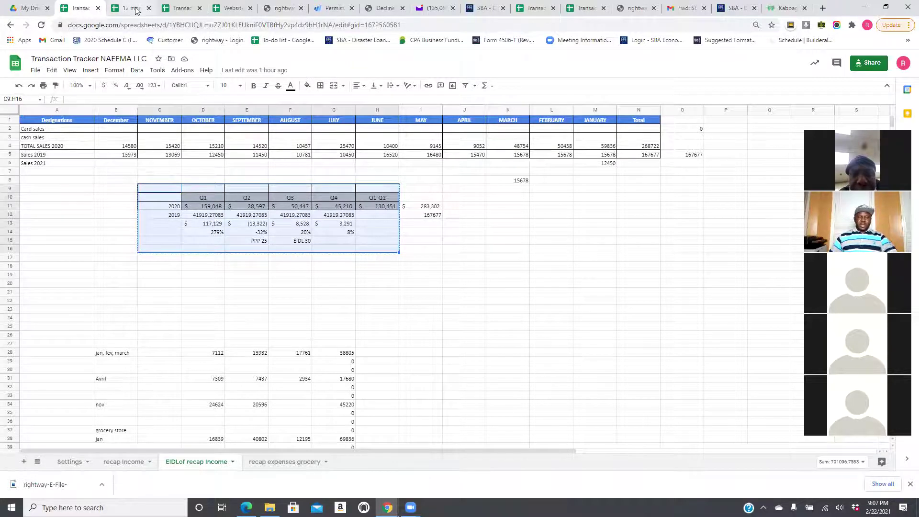
key("alt+Tab")
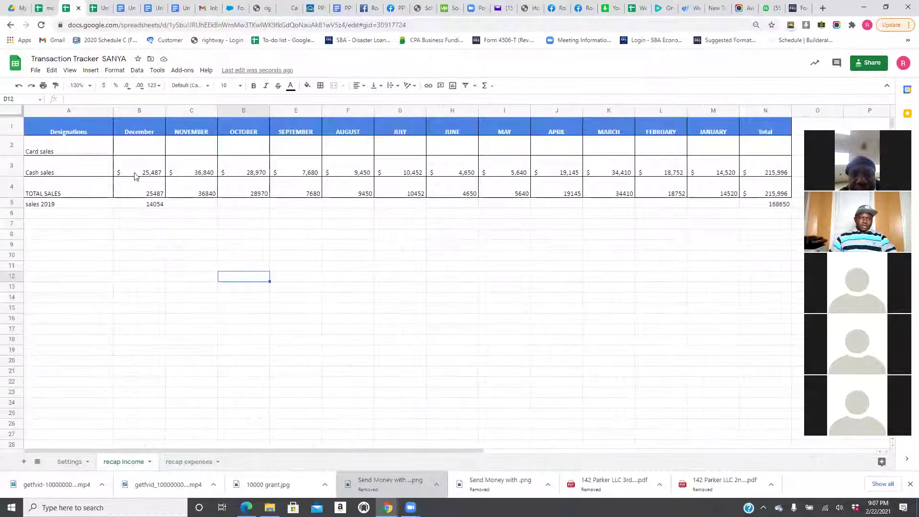
key("alt+Tab")
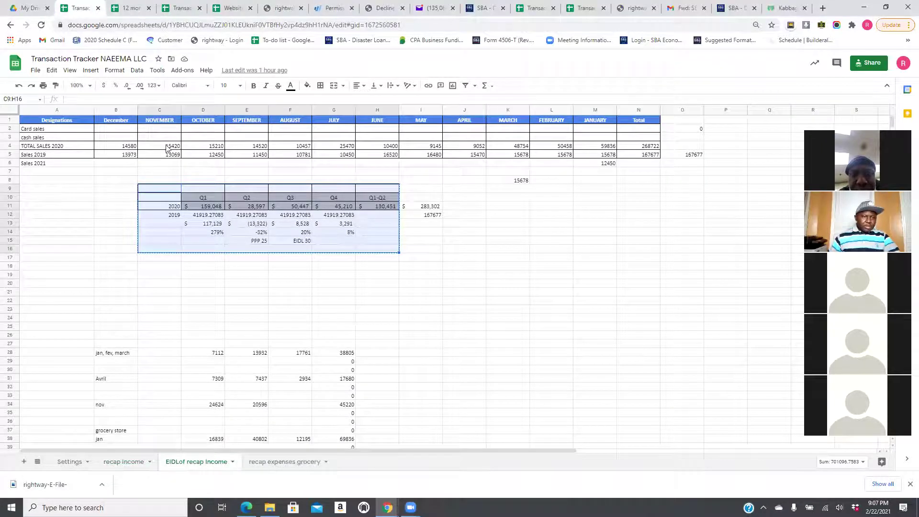
key("alt+Tab")
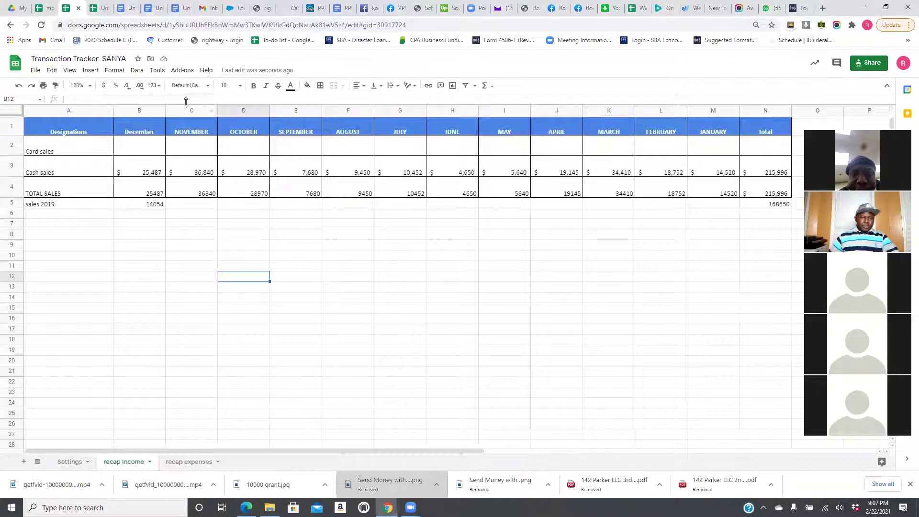
Paste the copied quarterly comparison block into the recap income sheet starting at C9.
left_click(185, 243)
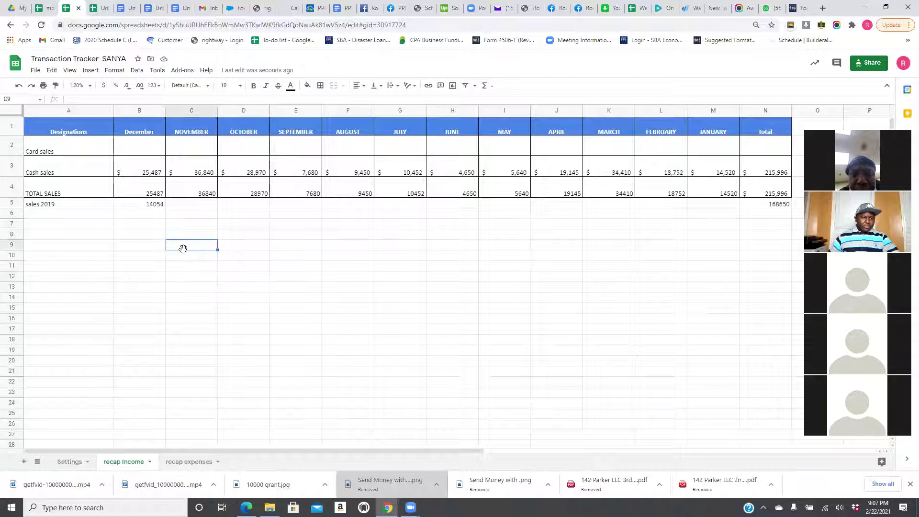
key("ctrl+v")
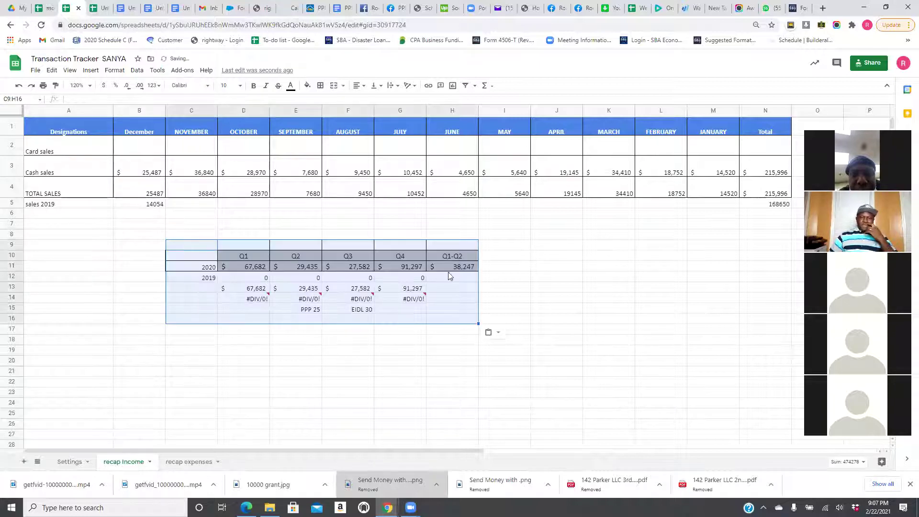
left_click(561, 273)
left_click(507, 267)
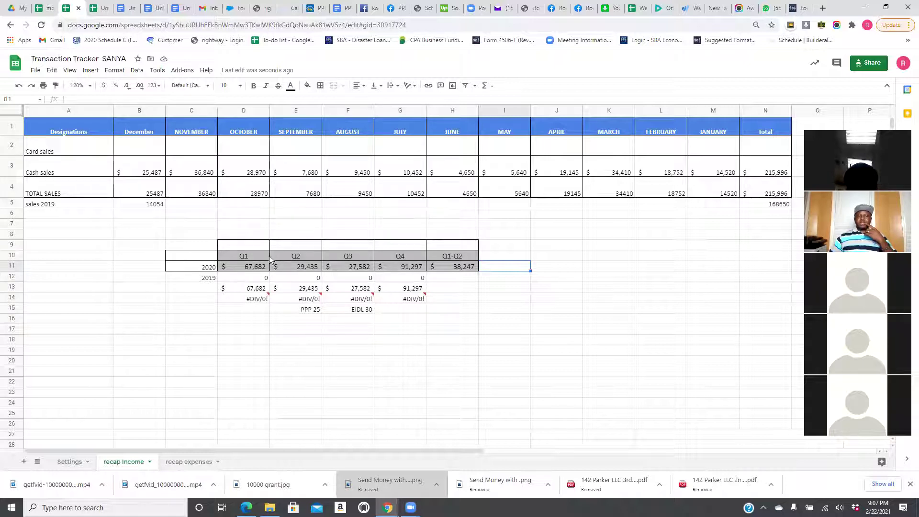
Examine the formulas behind the 2020 quarterly amounts in D11:G11 and the months of total sales they add.
left_click(245, 269)
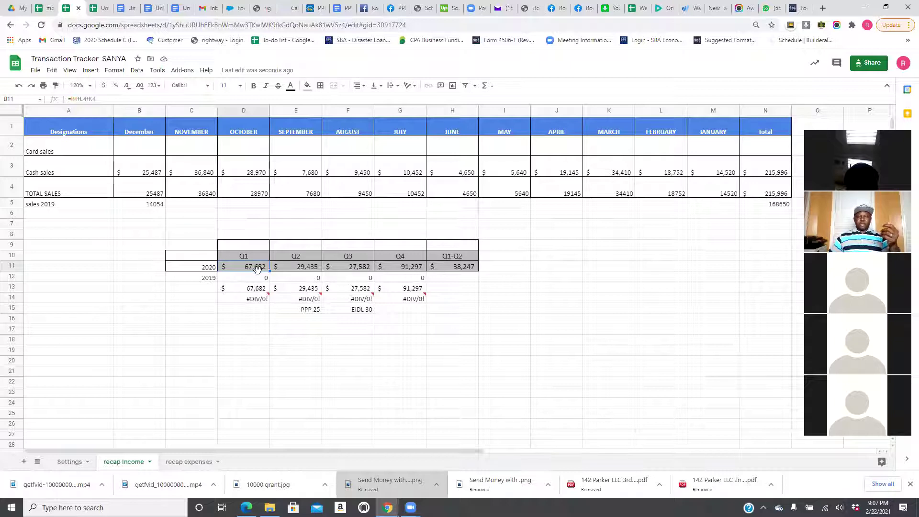
left_click(73, 100)
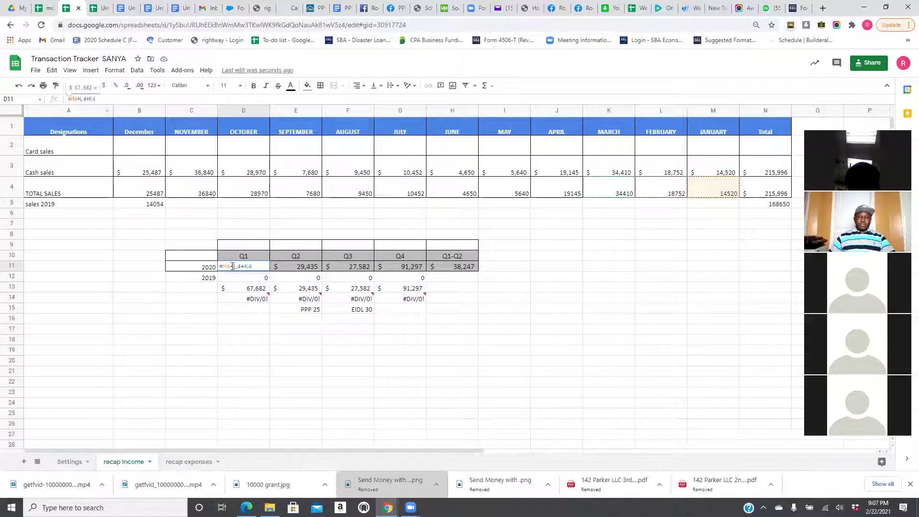
key("Escape")
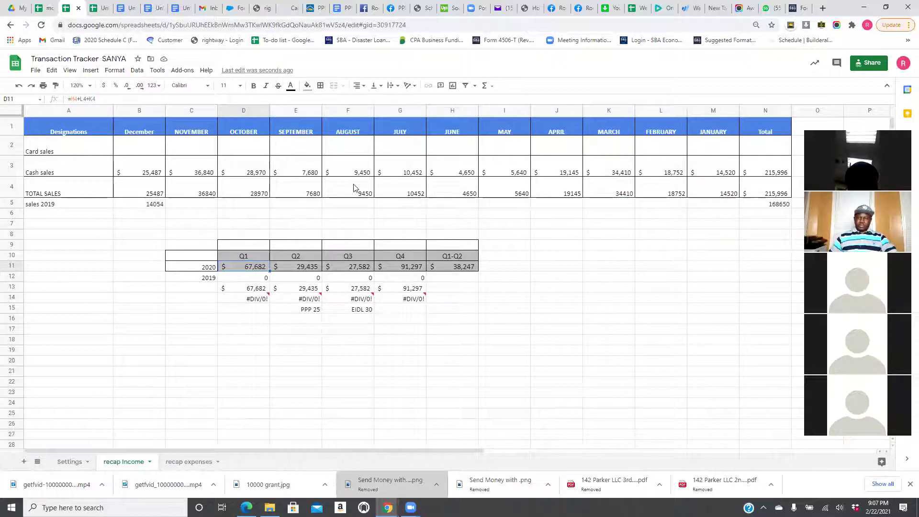
left_click(303, 266)
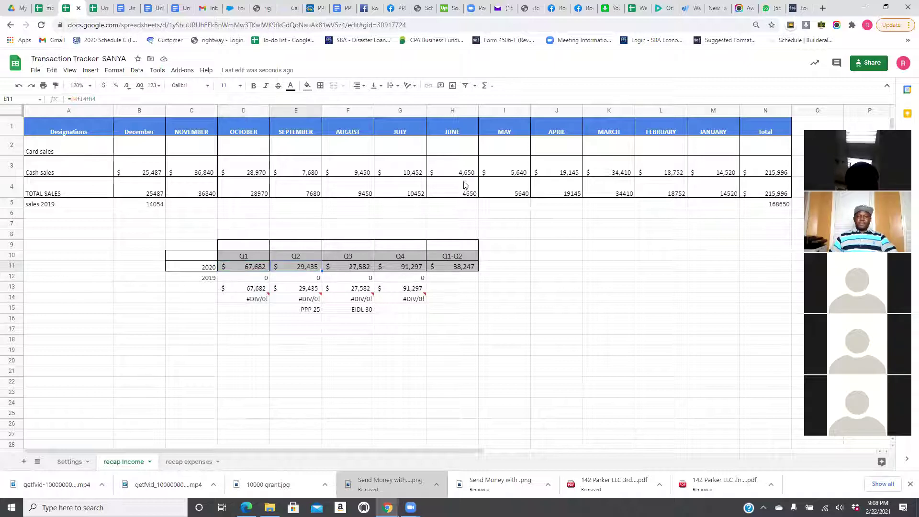
left_click(84, 99)
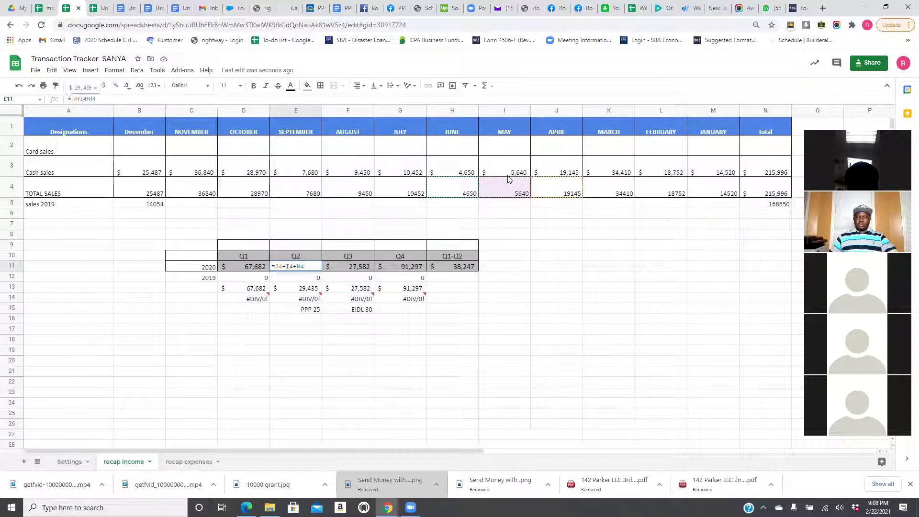
left_click(307, 267)
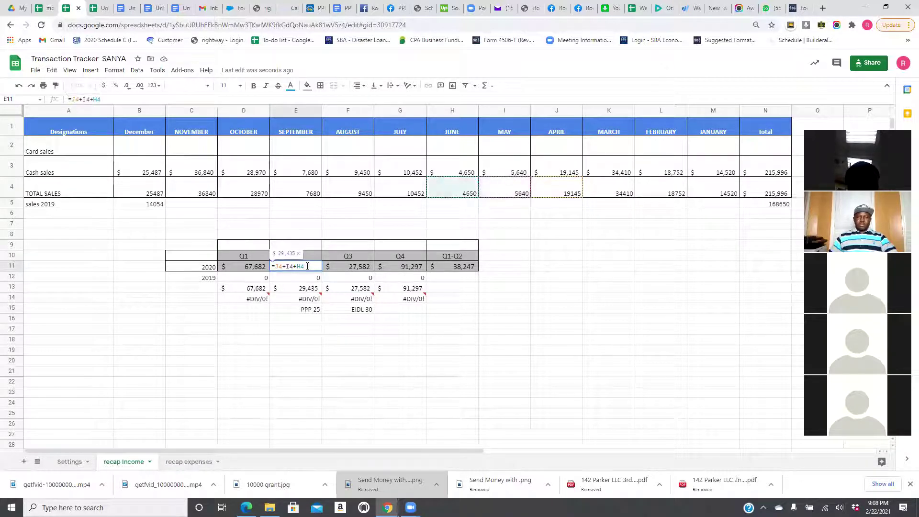
left_click(281, 265)
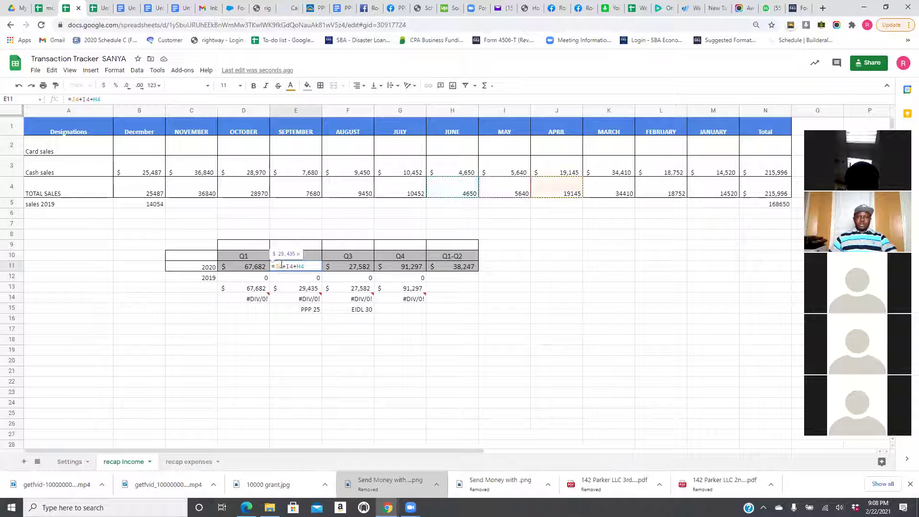
left_click(354, 269)
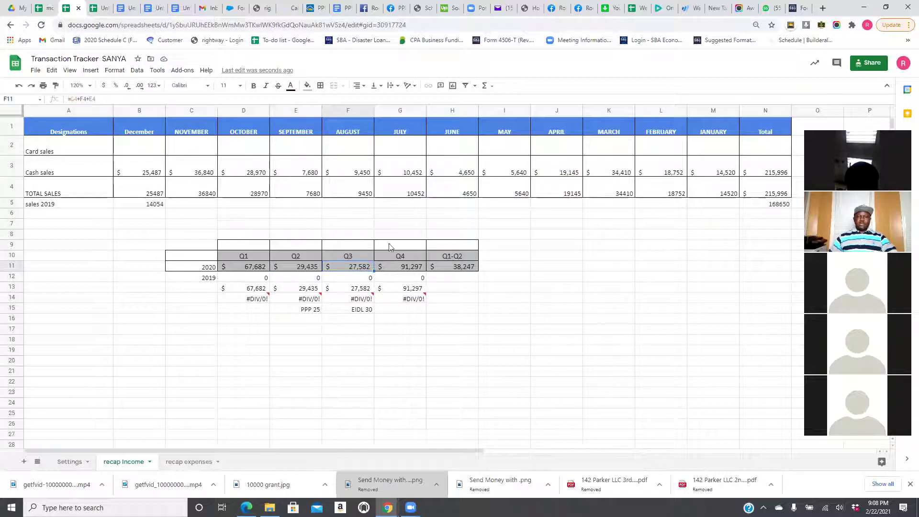
left_click(400, 271)
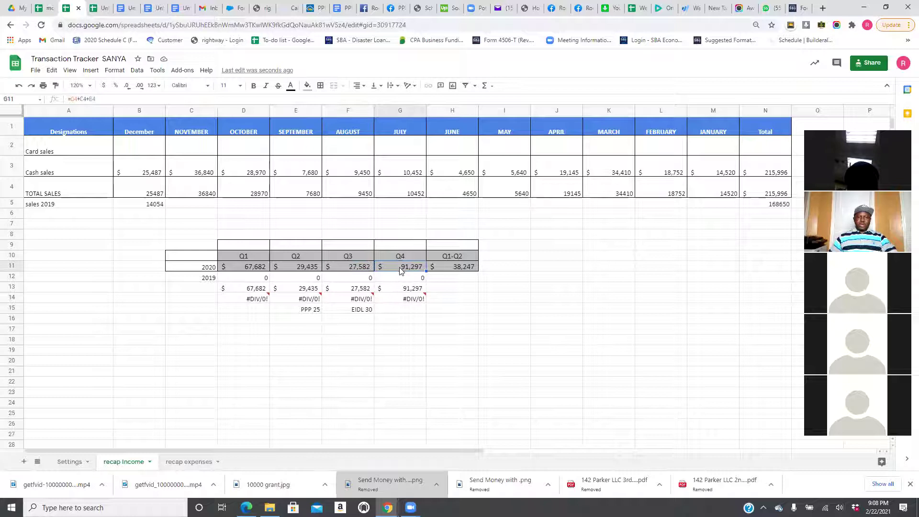
left_click(507, 269)
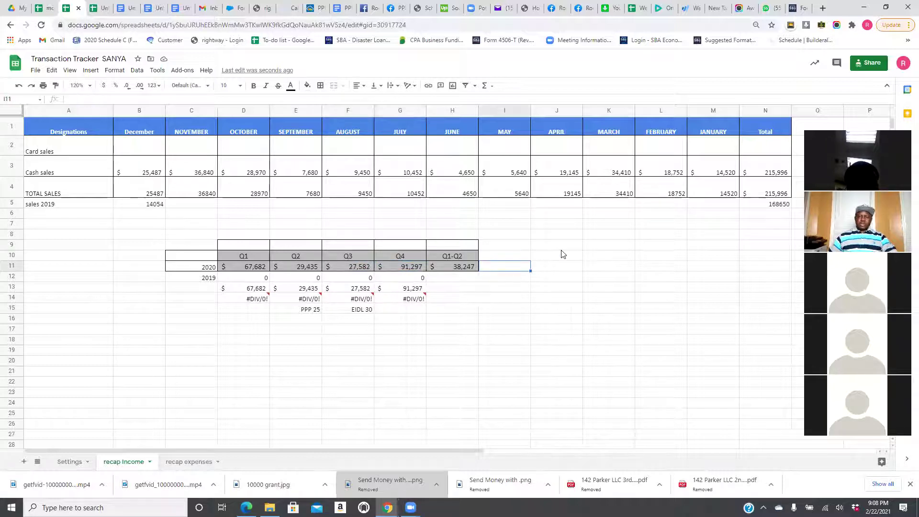
type("=")
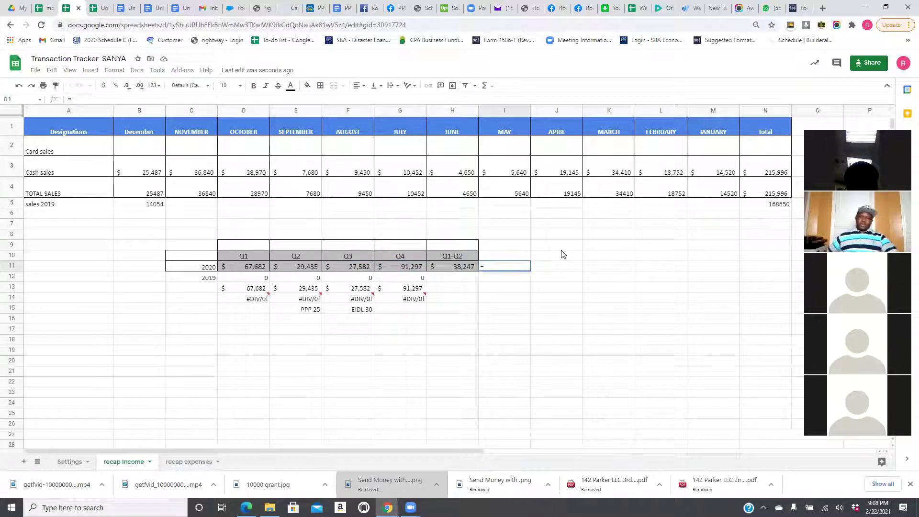
left_click(508, 259)
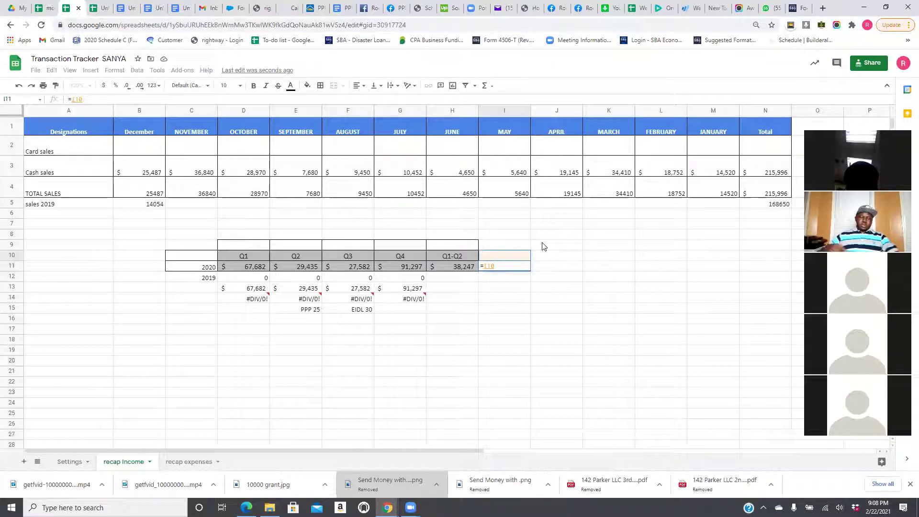
key("Escape")
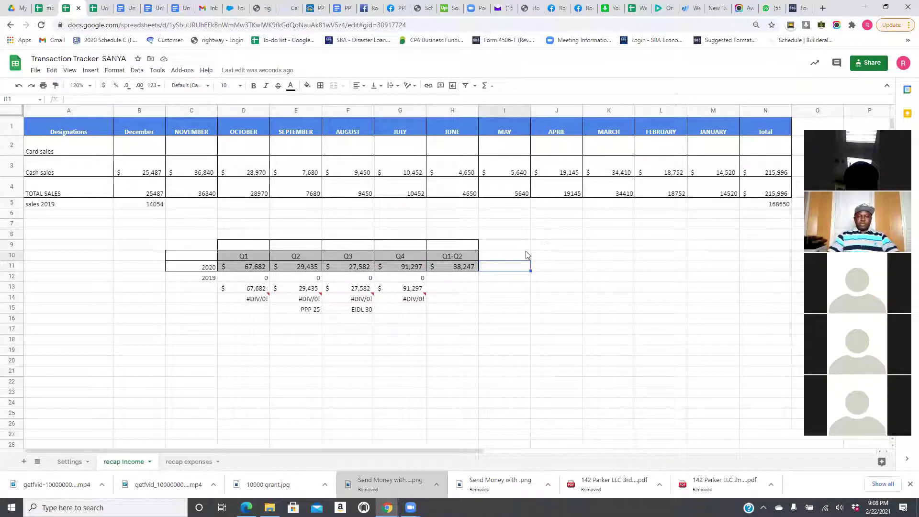
Add the heading total in I10, beside the Q1-Q2 column of the quarterly block.
left_click(511, 254)
type("total")
key("Return")
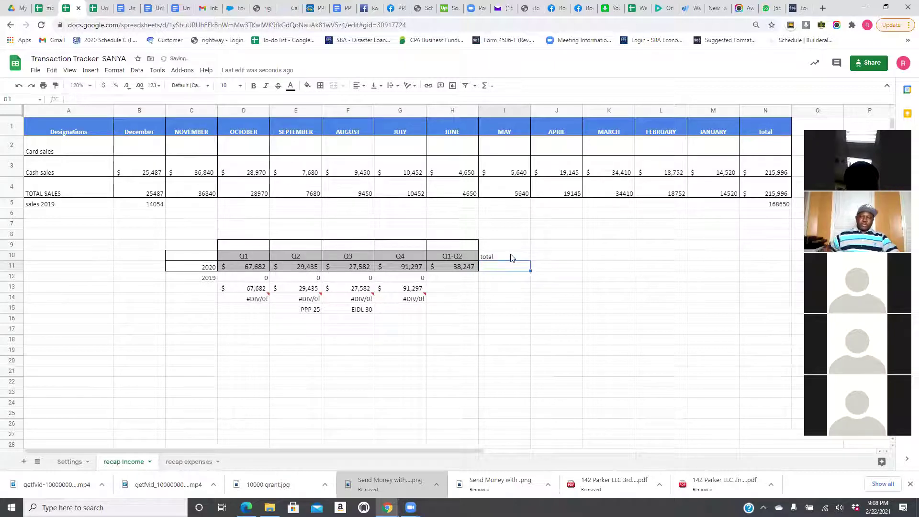
Calculate the 2020 total in I11 by adding the Q1 to Q4 amounts in D11, E11, F11 and G11, and compare it with N4.
type("=")
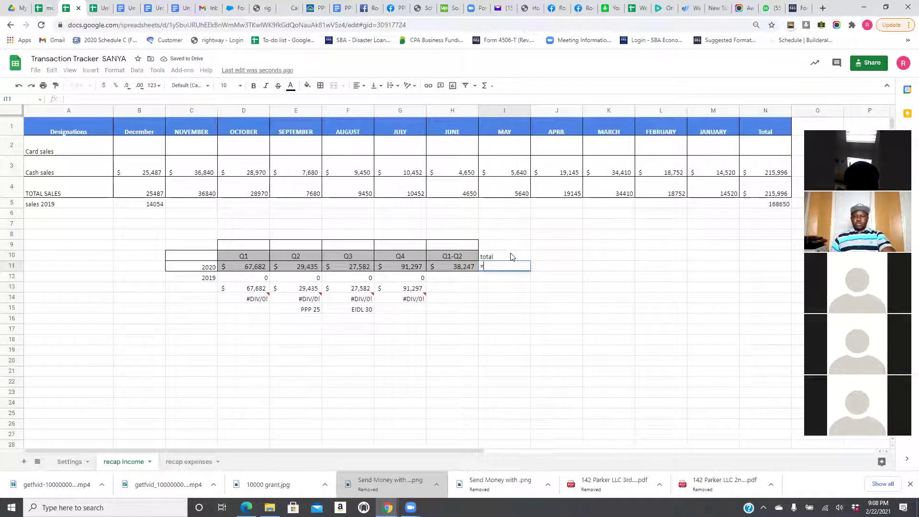
left_click(257, 269)
type("+")
left_click(294, 268)
type("+")
left_click(354, 264)
type("+")
left_click(406, 266)
key("Return")
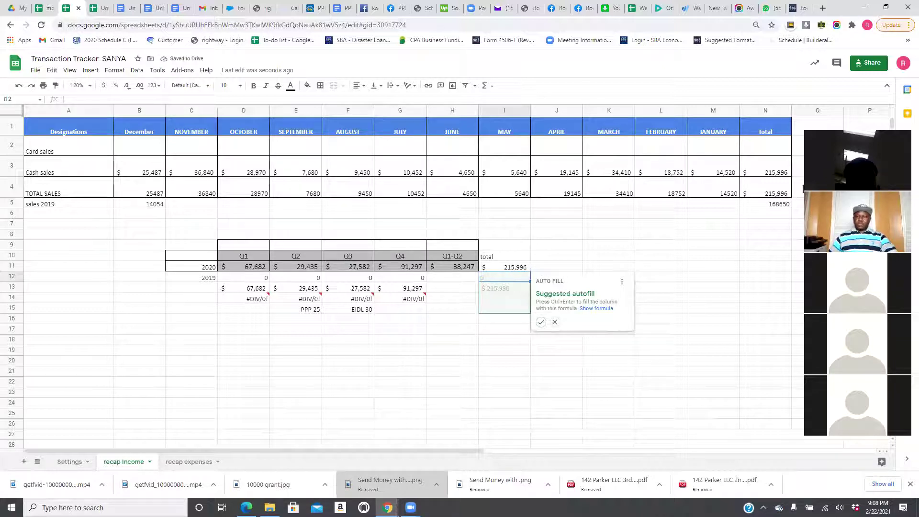
left_click(771, 189)
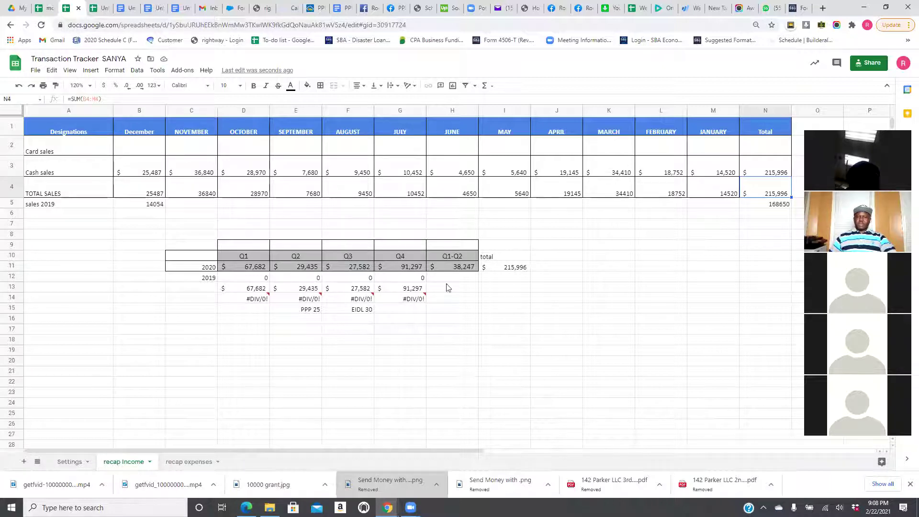
Enter 168650 as the 2019 total in I12.
left_click(509, 277)
type("1")
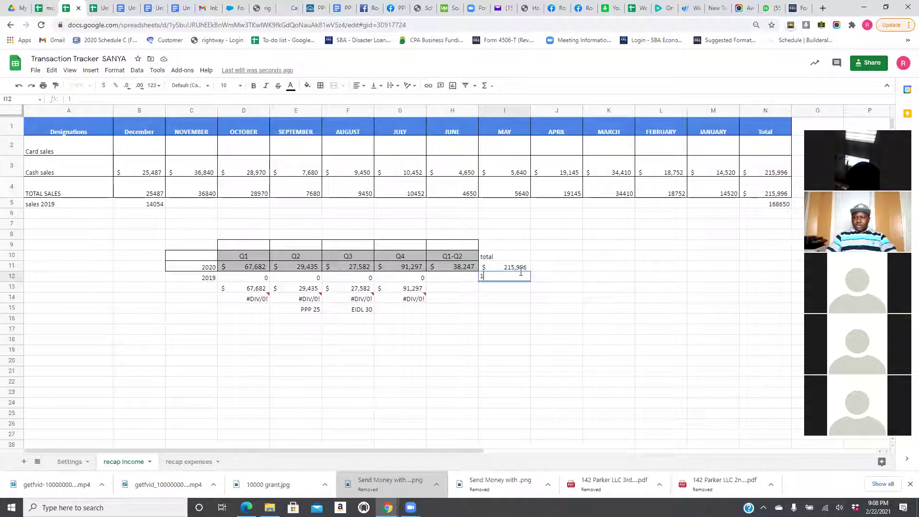
type("68")
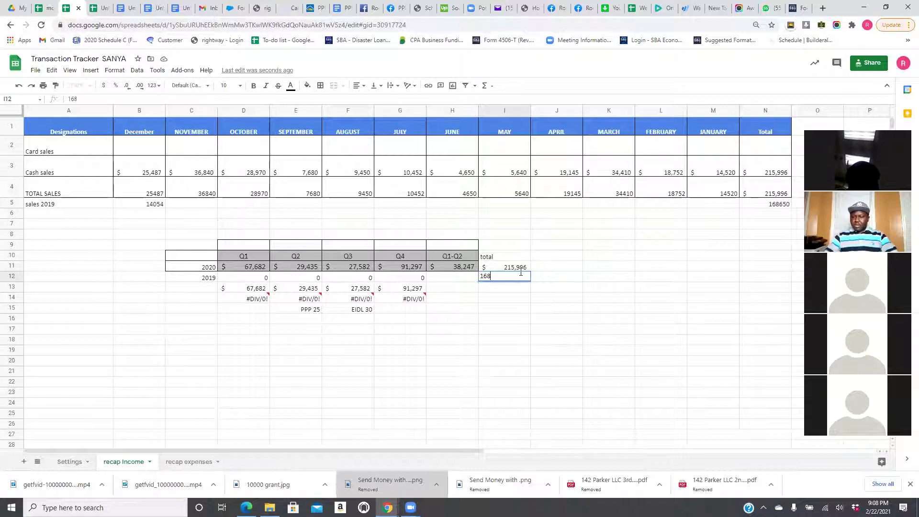
type("650")
key("Return")
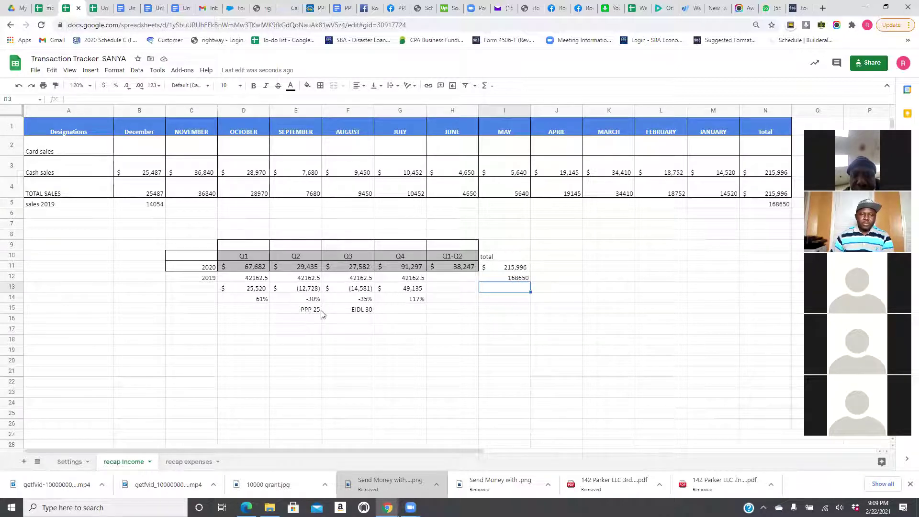
Review the Q2 percentage change, the 2020 and 2019 quarterly amounts, and the October to December total sales behind Q4.
left_click(310, 301)
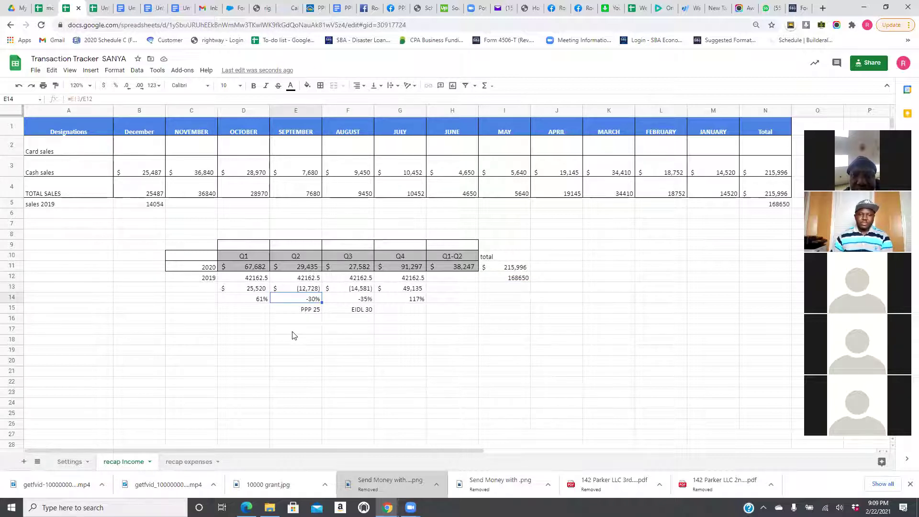
left_click(300, 271)
left_click(302, 280)
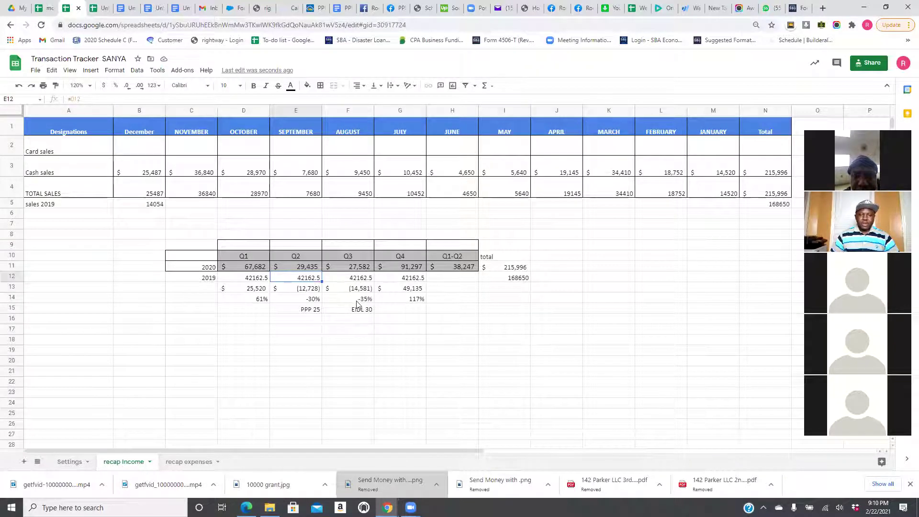
left_click(413, 269)
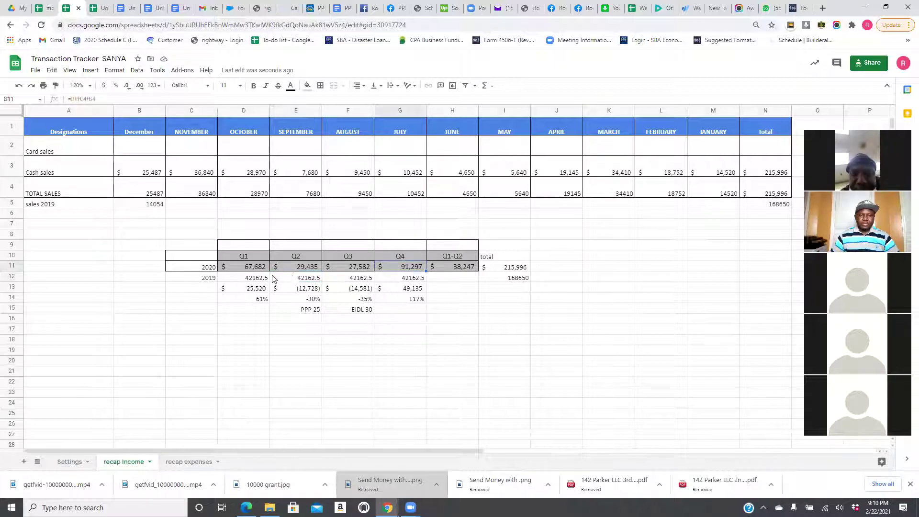
left_click(258, 269)
left_click(412, 271)
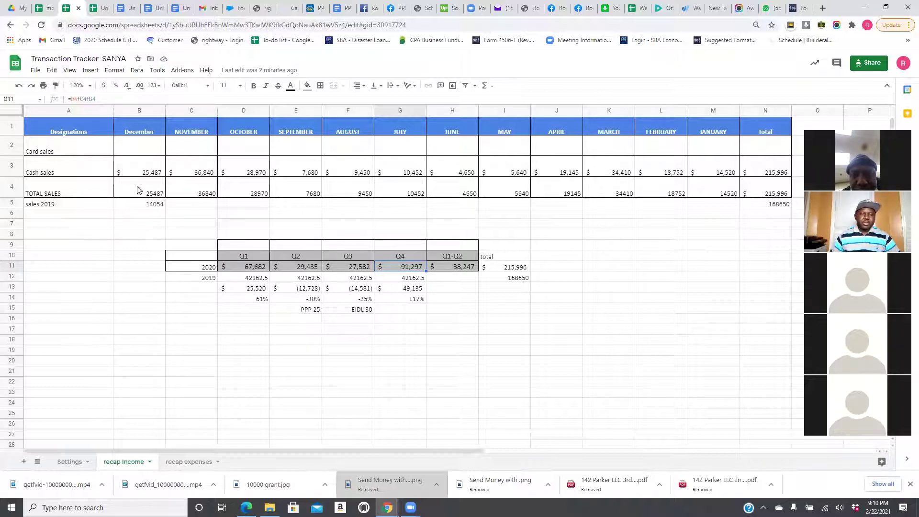
left_click(156, 190)
left_click(190, 193)
left_click(248, 191)
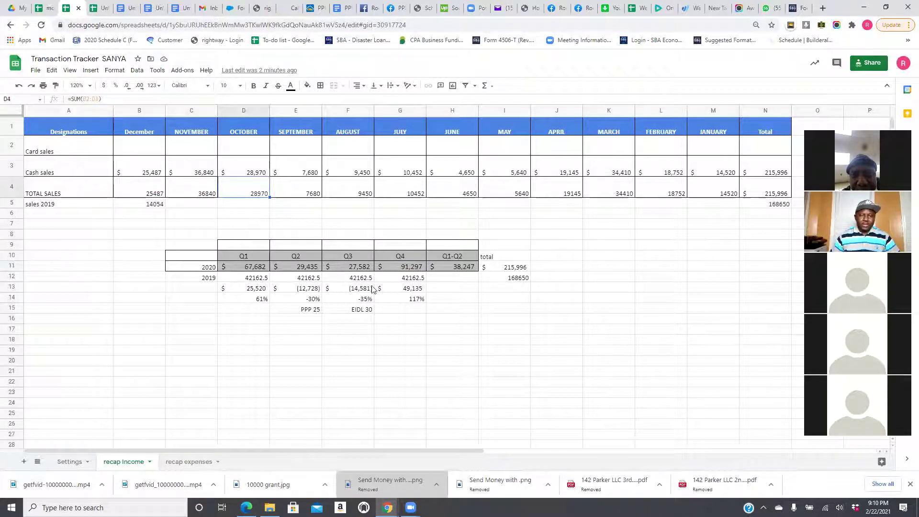
left_click(519, 282)
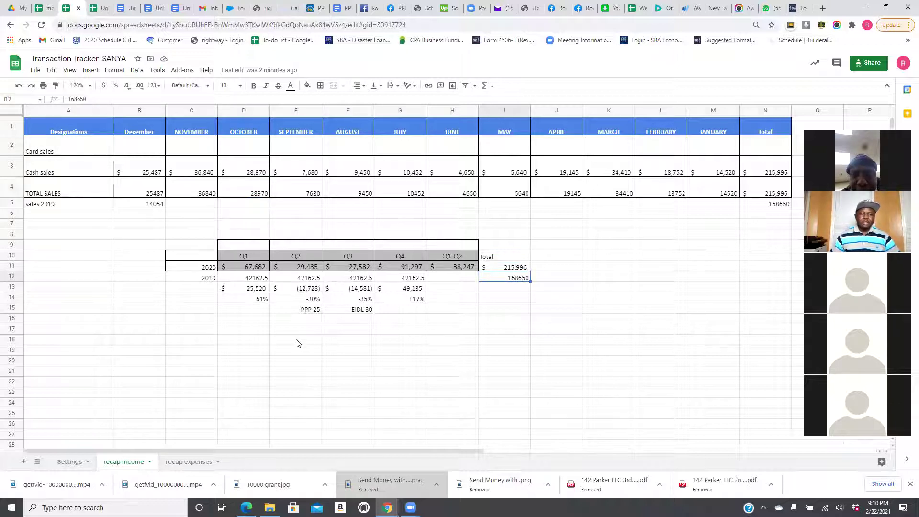
Fill D16 with a reference to the December sales 2019 value in B5.
left_click(245, 322)
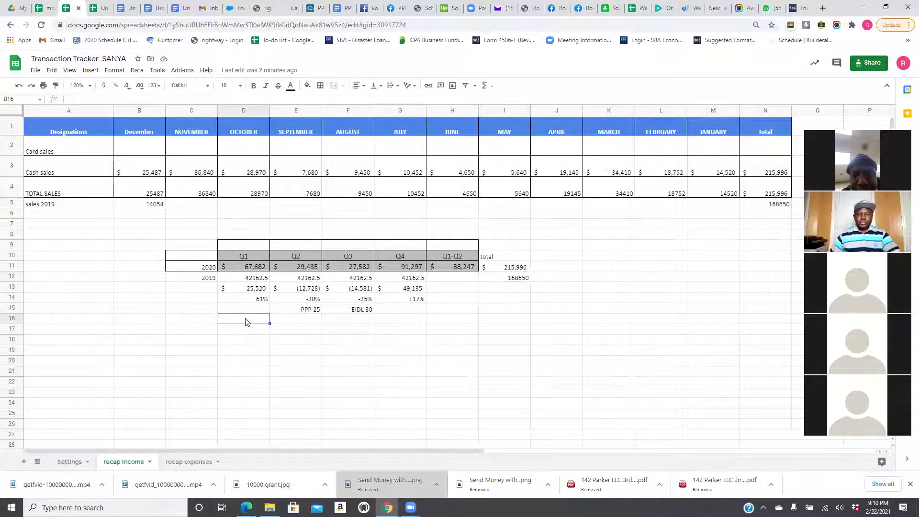
type("=")
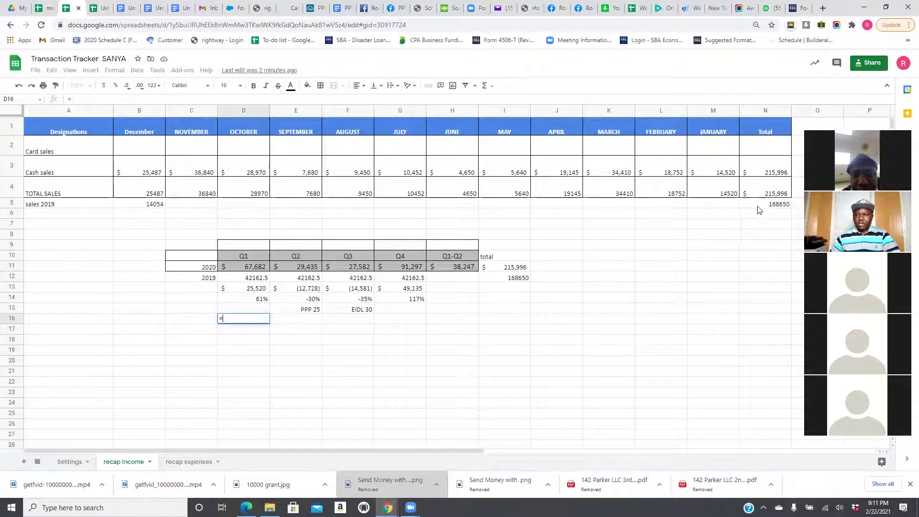
left_click(144, 206)
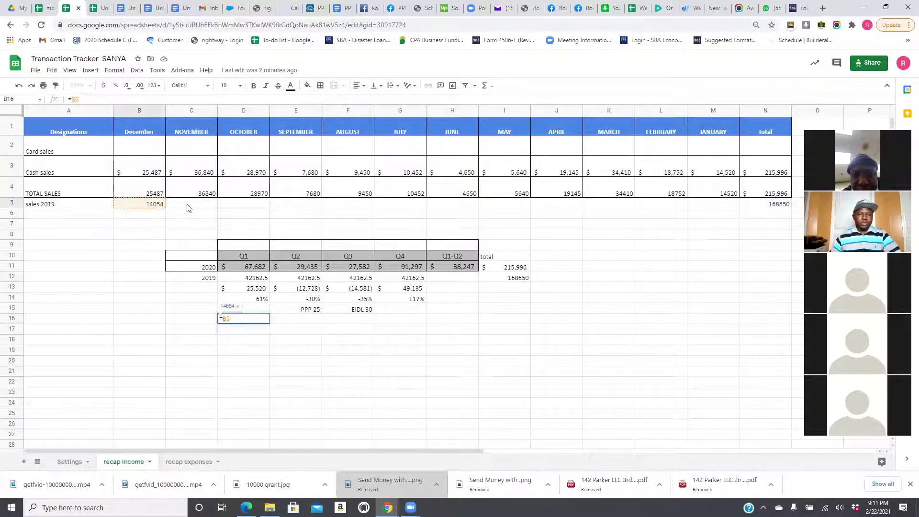
key("Return")
Enter 14054 as a plain number in B6, below the December sales 2019 value.
left_click(189, 207)
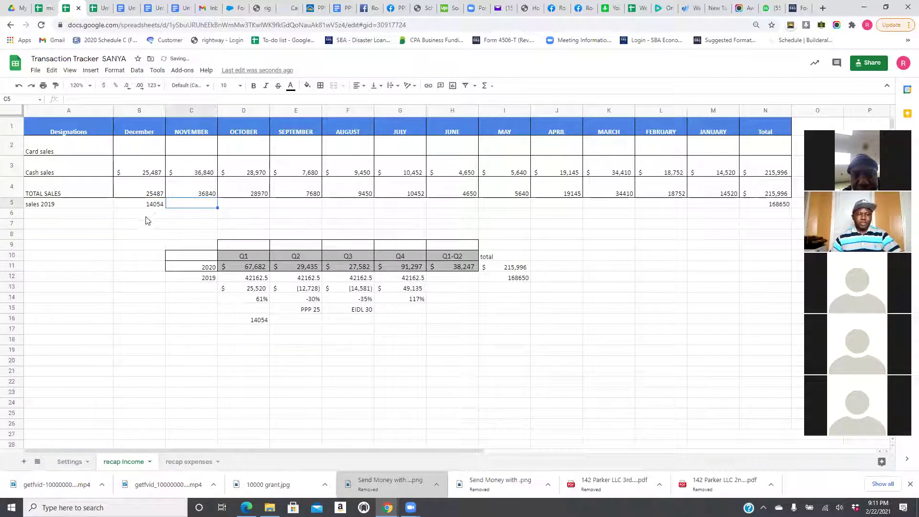
left_click(154, 216)
left_click(182, 206)
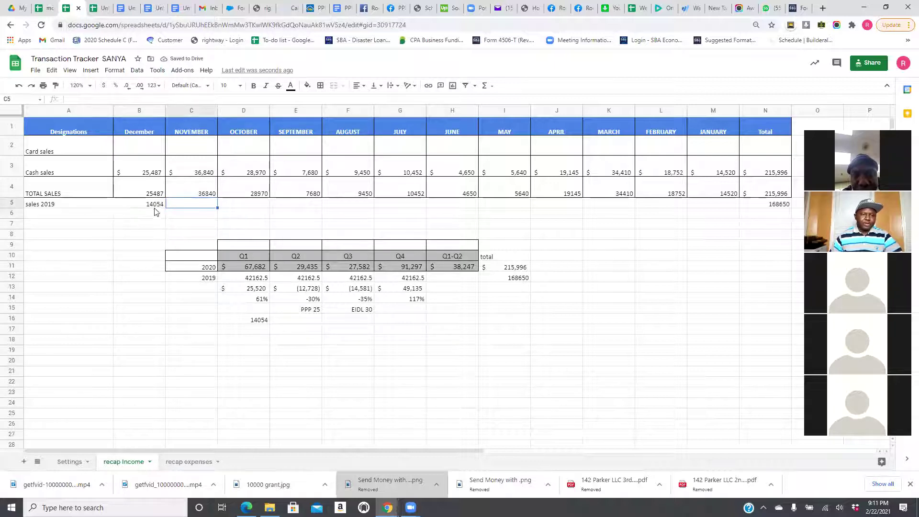
left_click(141, 216)
type("214")
type("14054")
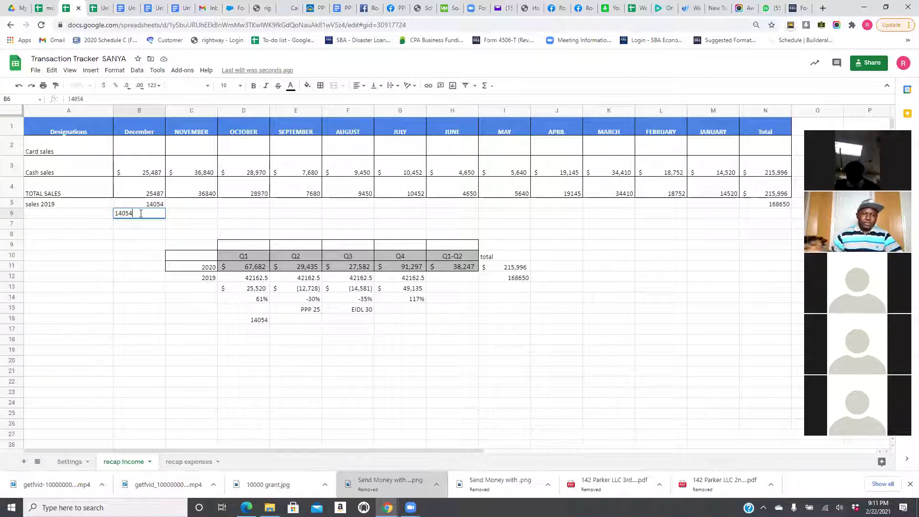
key("Return")
Copy the 14054 in B6 into the sales 2019 row for each month from November to January, C5 through M5.
left_click(140, 217)
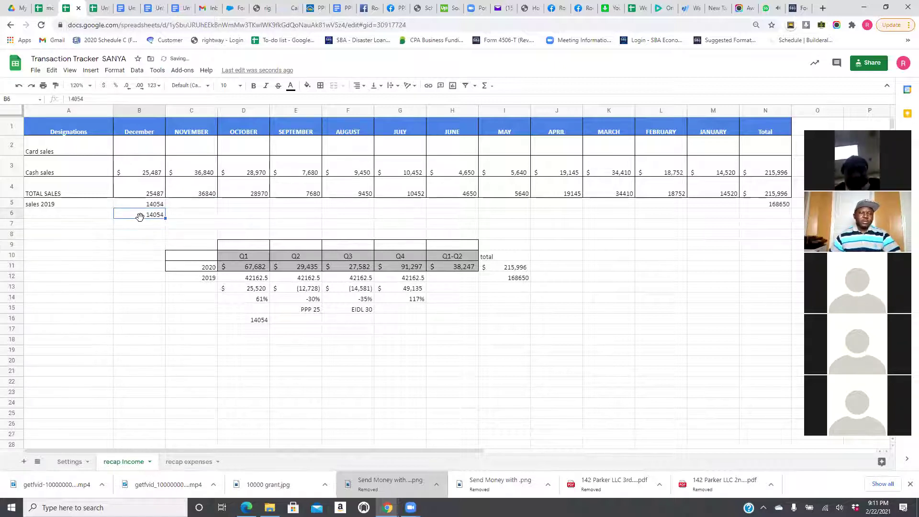
key("ctrl+c")
left_click(191, 204)
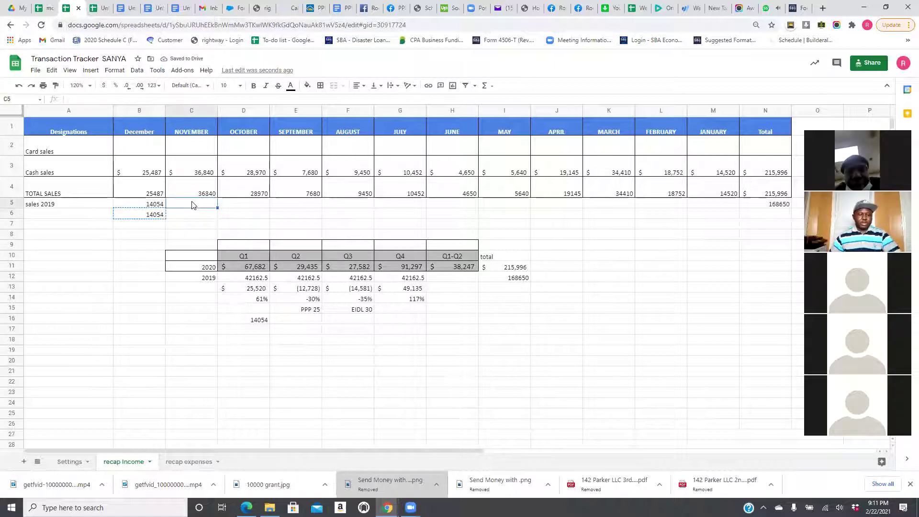
key("ctrl+v")
left_click(262, 205)
key("ctrl+v")
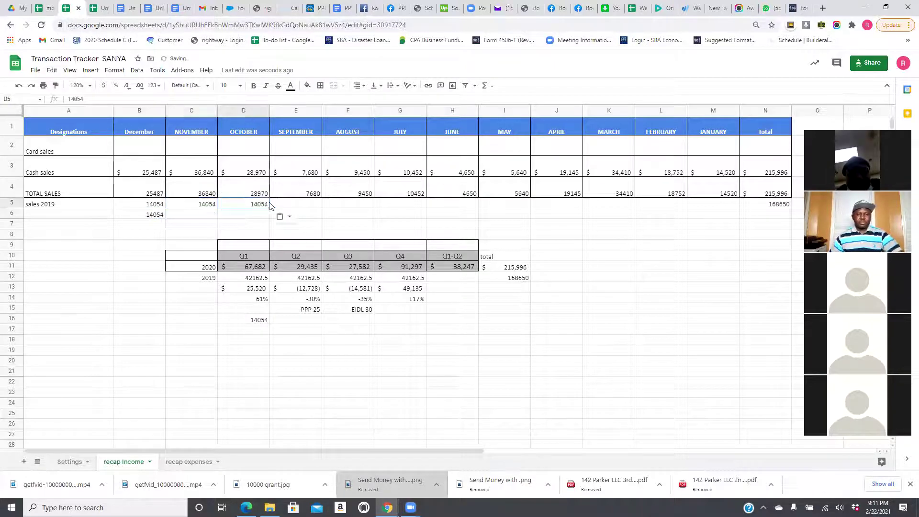
left_click(304, 205)
key("ctrl+v")
left_click(338, 205)
key("ctrl+v")
left_click(402, 205)
key("ctrl+v")
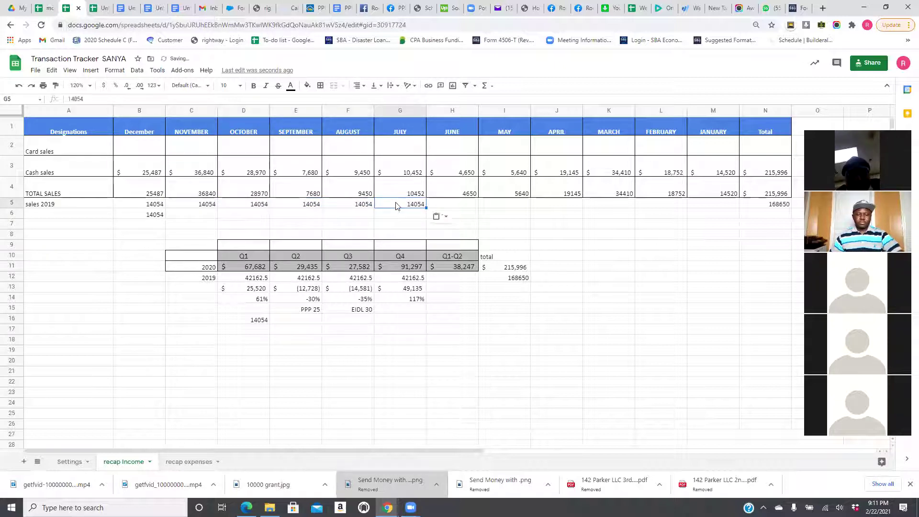
left_click(453, 207)
key("ctrl+v")
left_click(522, 207)
key("ctrl+v")
left_click(558, 207)
key("ctrl+v")
left_click(611, 206)
key("ctrl+v")
left_click(664, 206)
key("ctrl+v")
left_click(710, 207, "shift")
key("ctrl+v")
left_click(714, 267)
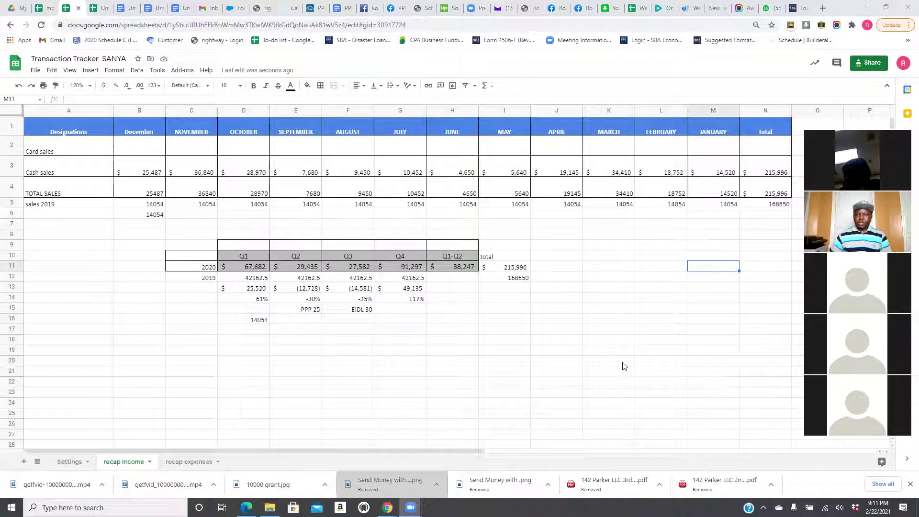
Clear the 2019 quarterly amounts for Q1 to Q4 in D12:G12.
scroll(519, 442, "right", 3)
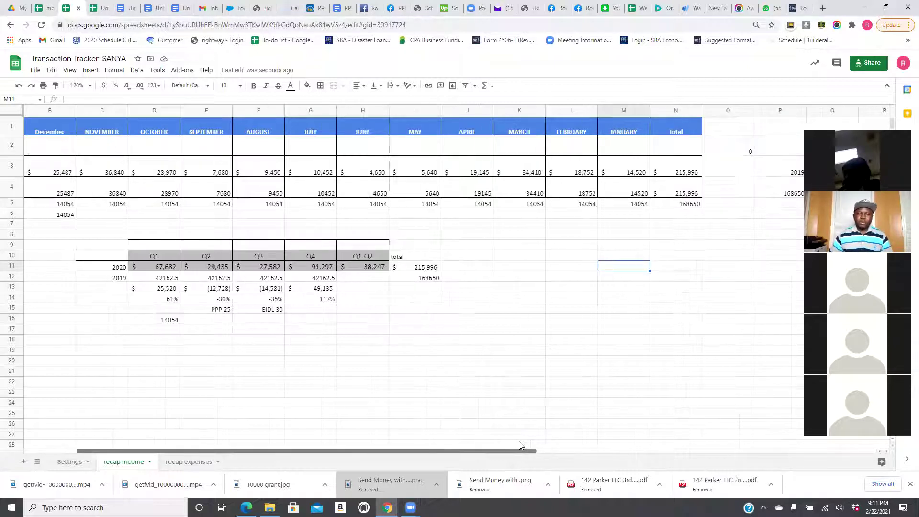
scroll(498, 440, "left", 3)
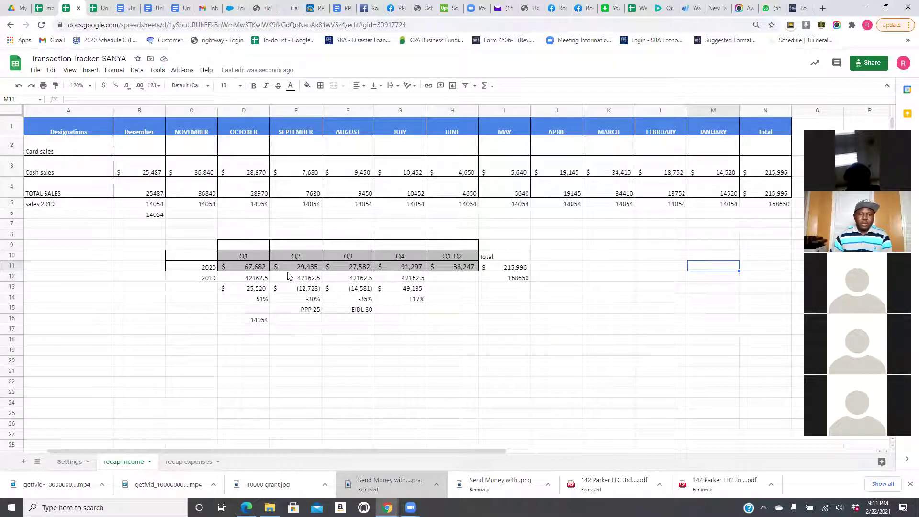
left_click(261, 280)
left_click_drag(261, 280, 415, 282)
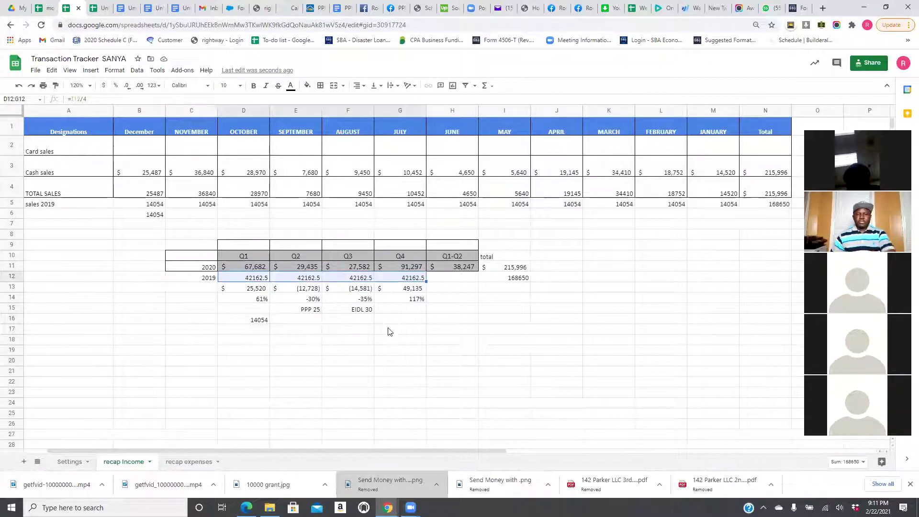
key("Delete")
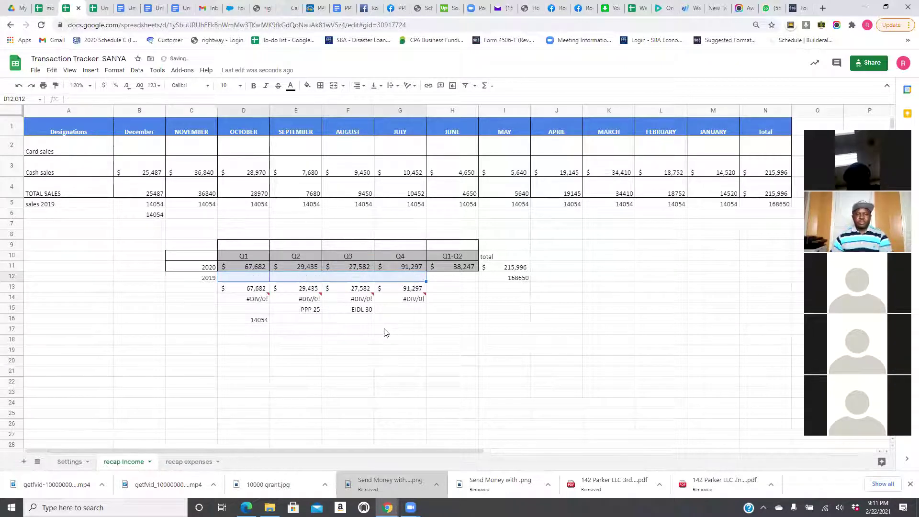
left_click(518, 361)
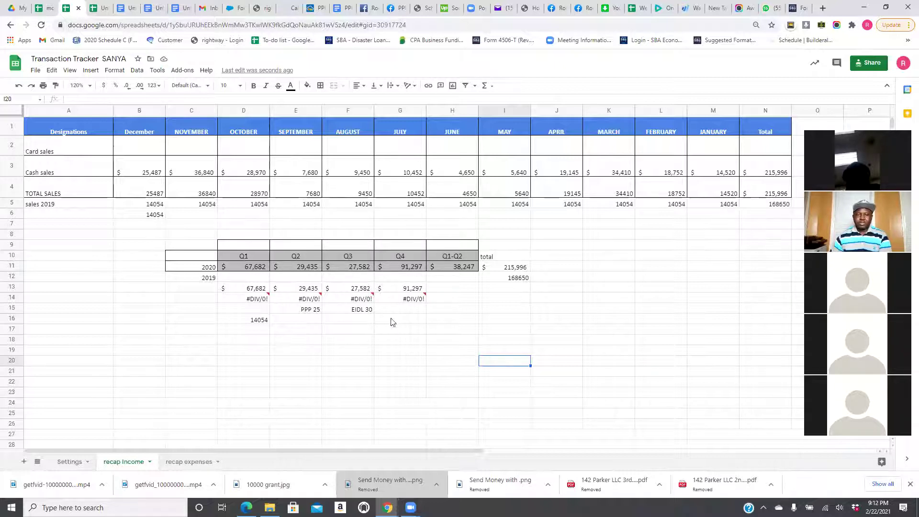
Try to calculate the Q1 2019 amount in D12 from January, February and March with the formula =M5+L5=K5.
left_click(244, 281)
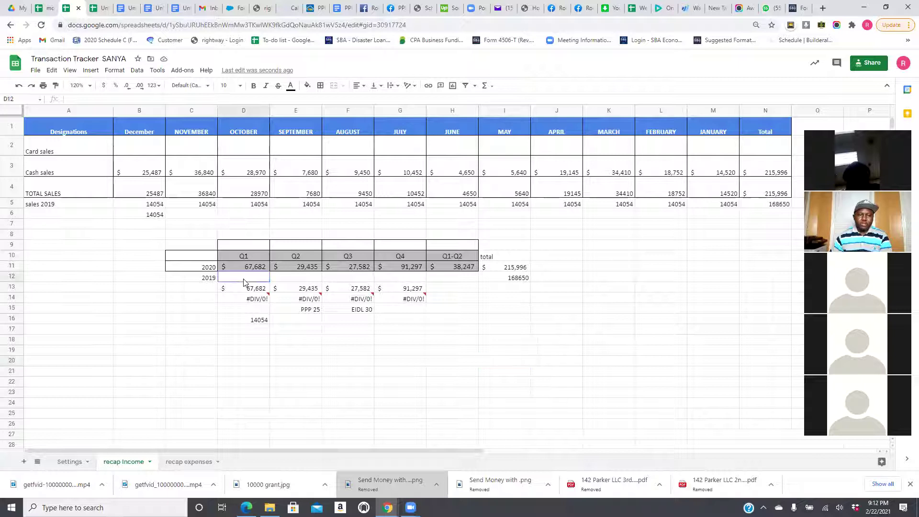
type("=")
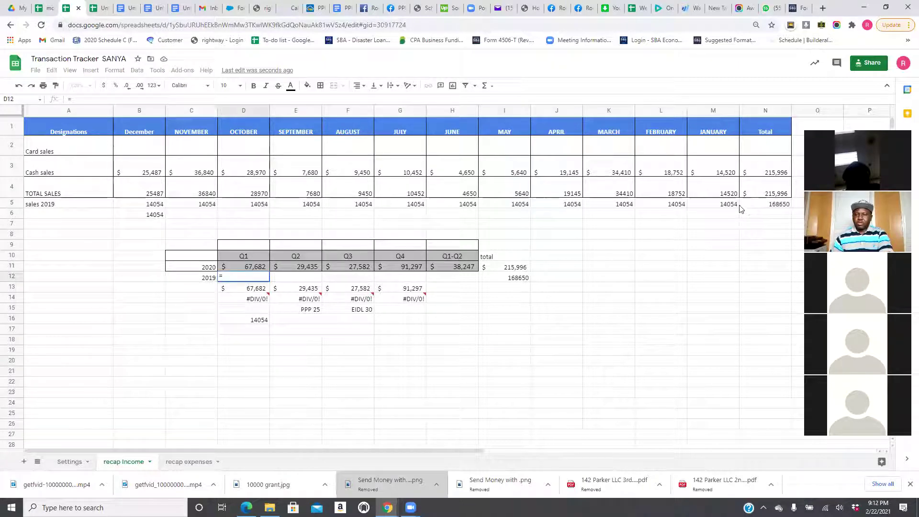
left_click(722, 205)
type("+")
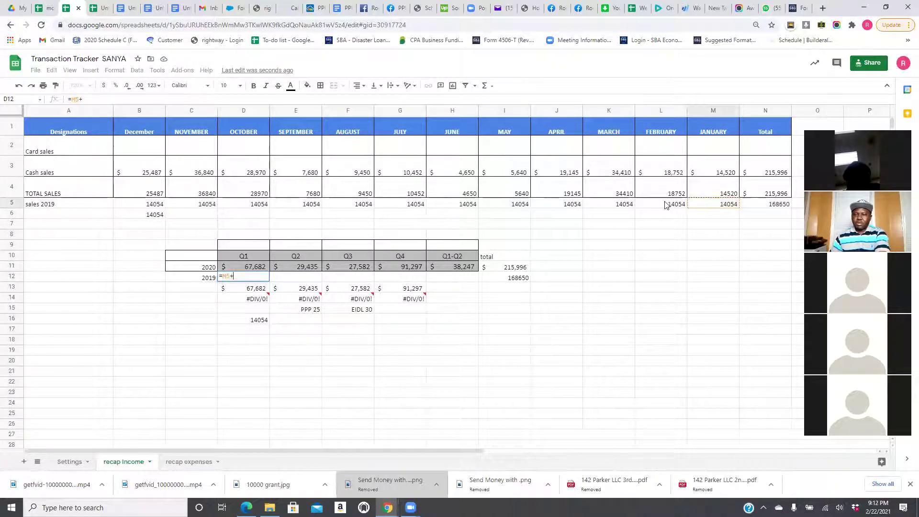
left_click(670, 206)
type("=")
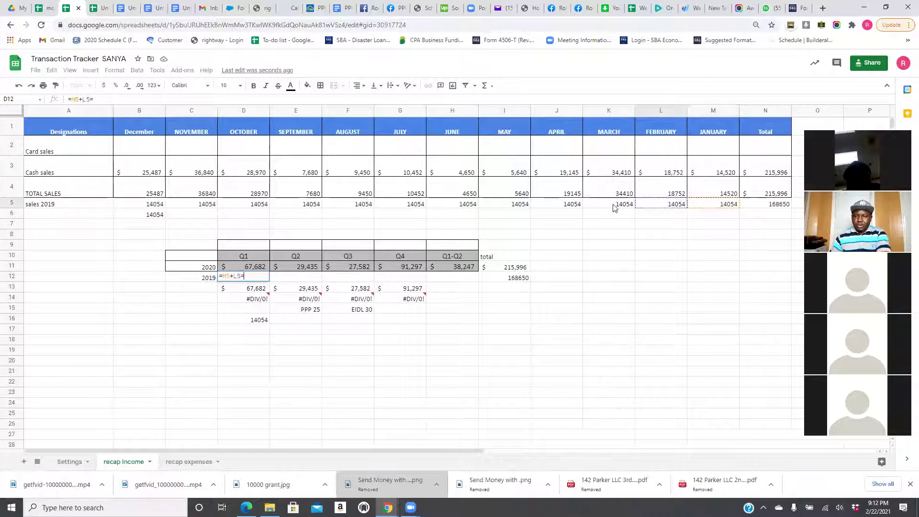
left_click(616, 207)
key("Return")
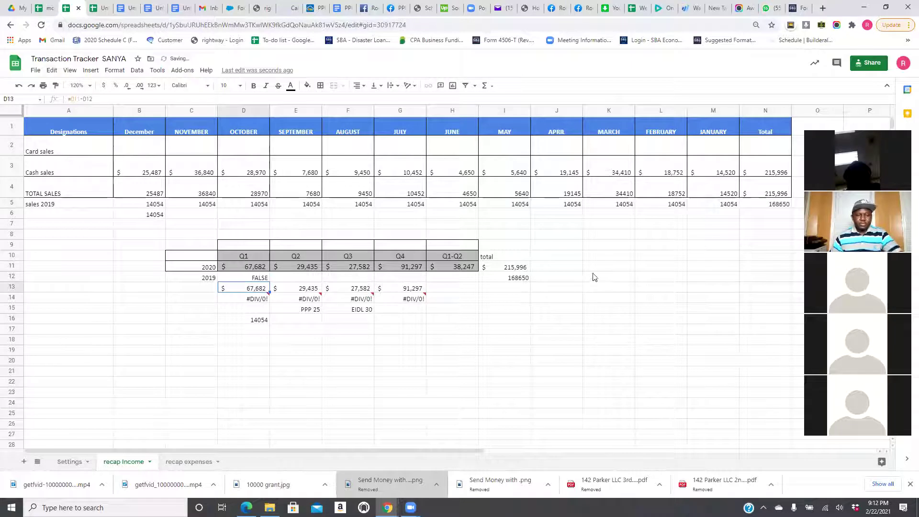
Calculate the Q1 2019 amount in D12 by adding the January, February and March 2019 sales in M5, L5 and K5.
left_click(251, 279)
type("=")
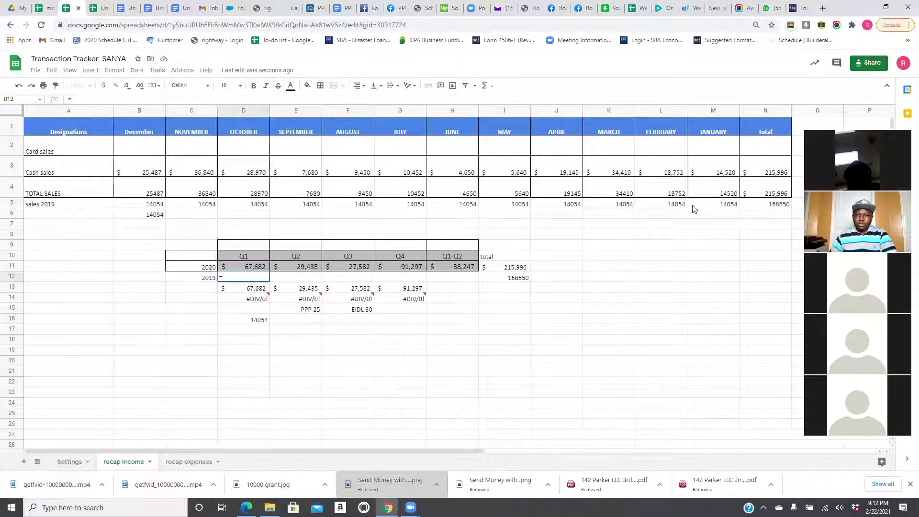
left_click(719, 206)
type("+")
left_click(663, 206)
type("+")
left_click(616, 207)
key("Return")
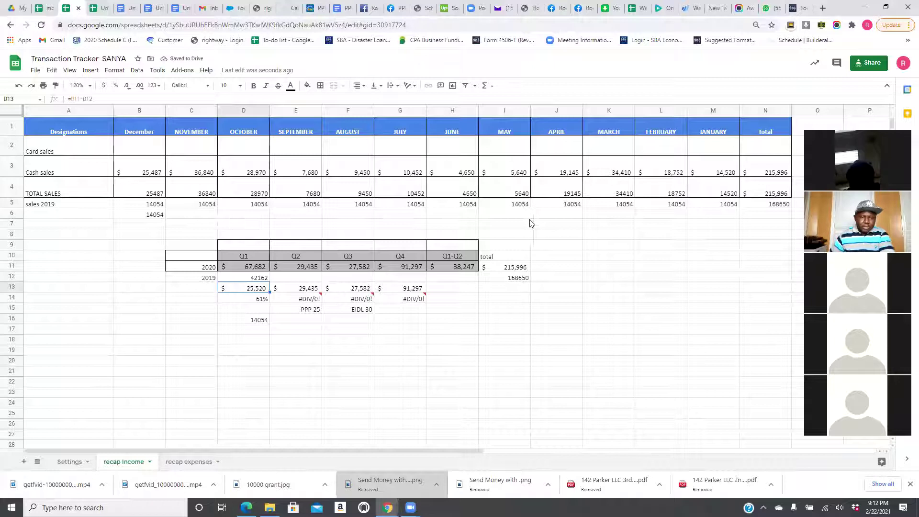
Calculate the Q2 2019 amount in E12 by adding the April, May and June 2019 sales in J5, I5 and H5.
left_click(305, 279)
type("=")
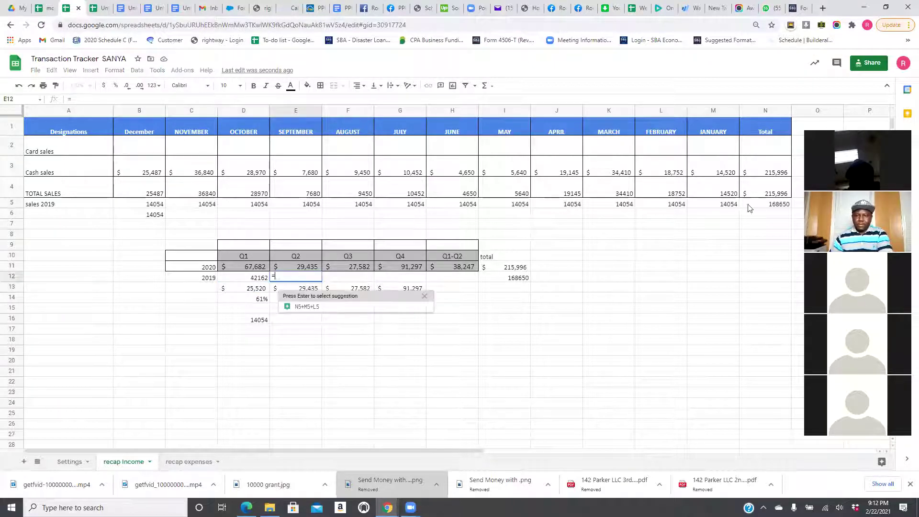
left_click(572, 206)
type("+")
left_click(518, 209)
type("+")
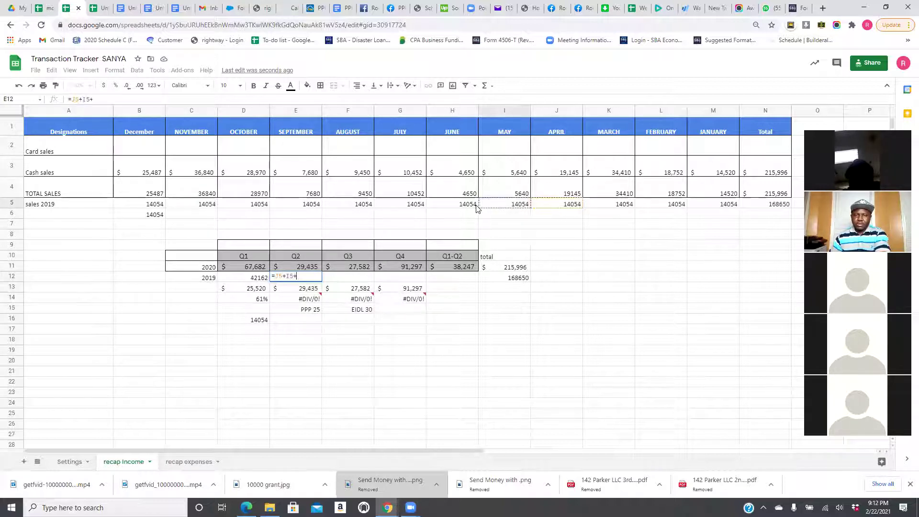
left_click(468, 206)
key("Return")
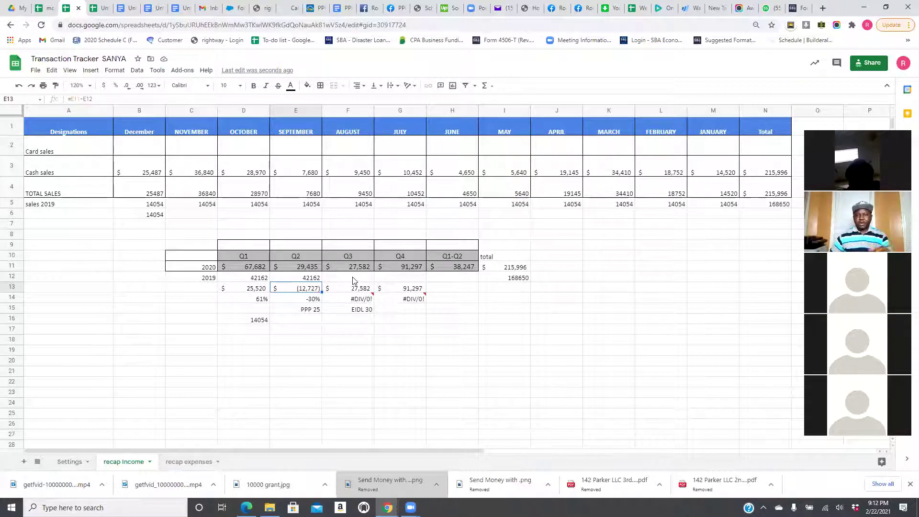
Calculate the Q3 2019 amount in F12 by adding the July, August and September 2019 sales in G5, F5 and E5.
left_click(337, 279)
type("=")
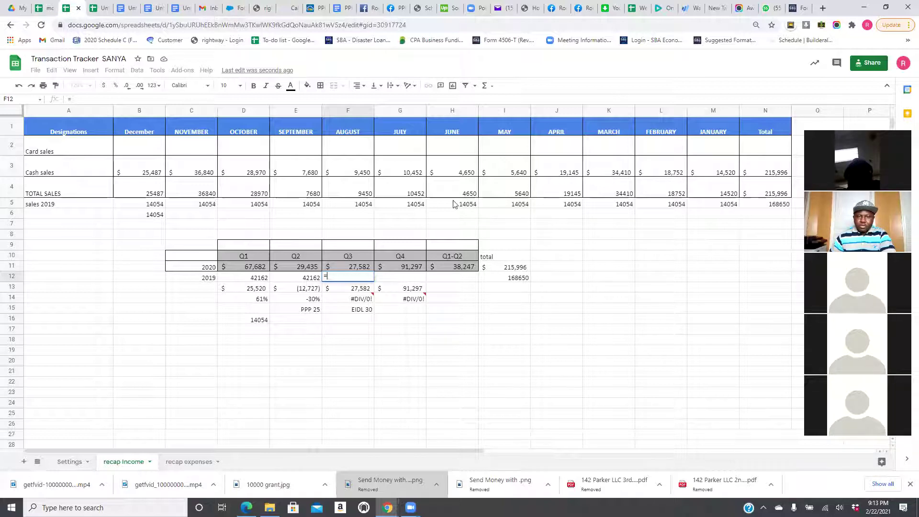
left_click(414, 206)
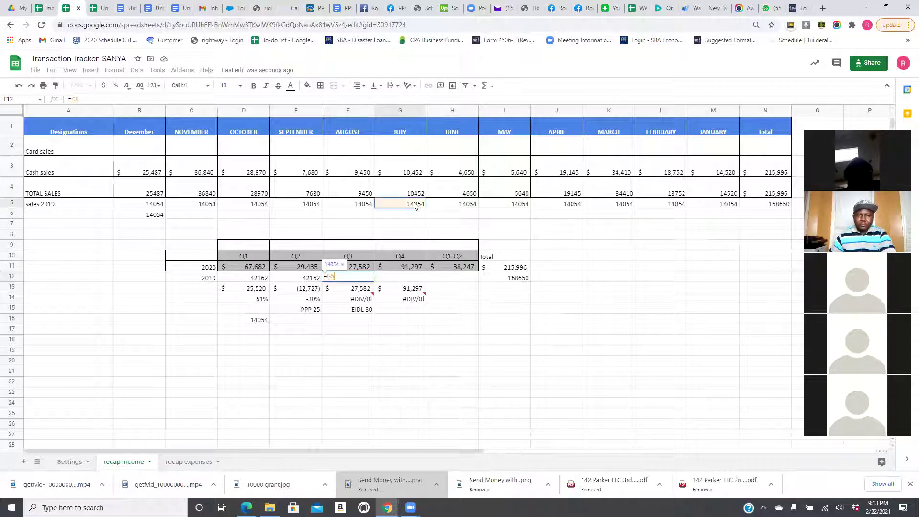
type("+")
left_click(363, 205)
type("+")
left_click(303, 207)
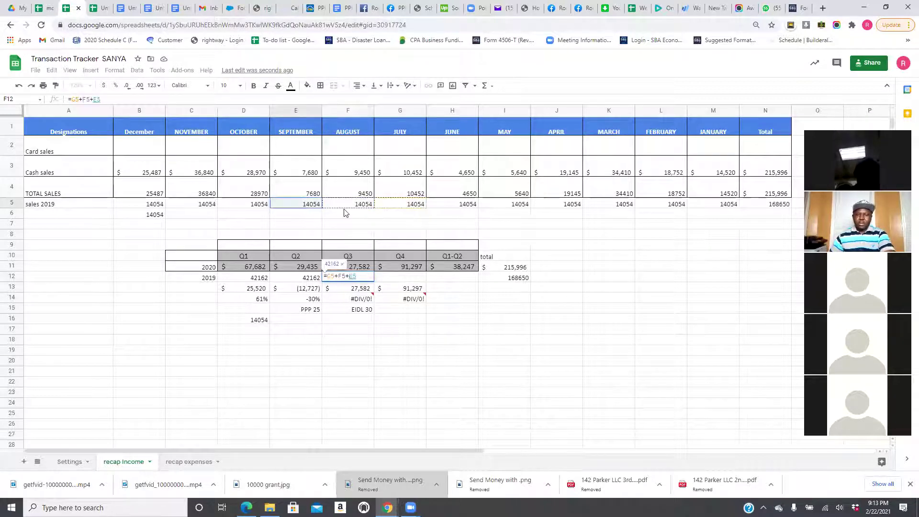
key("Return")
Calculate the Q4 2019 amount in G12 by adding the October, November and December 2019 sales in D5, C5 and B5.
left_click(412, 278)
type("=")
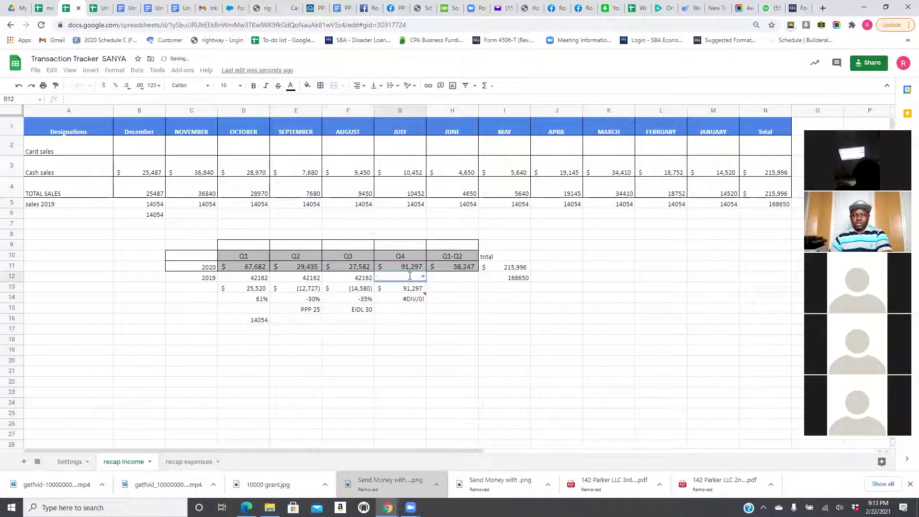
left_click(253, 206)
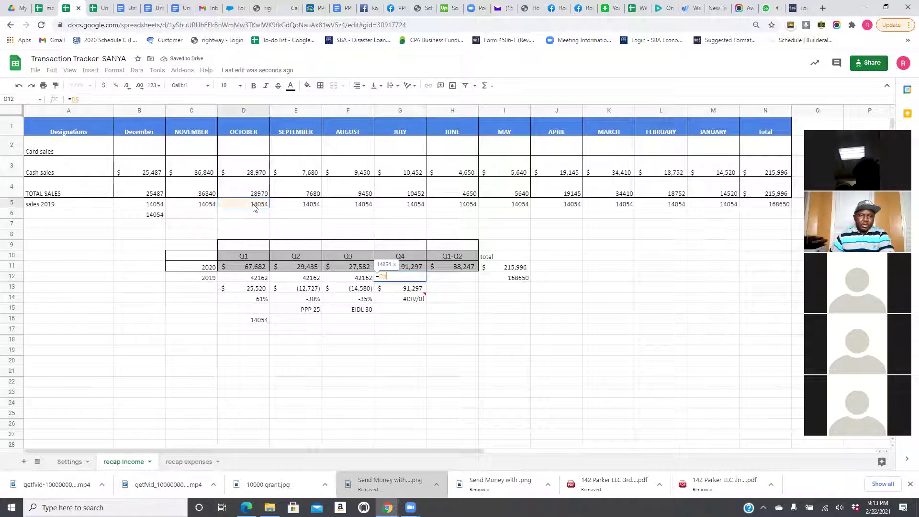
type("+")
left_click(209, 207)
type("+")
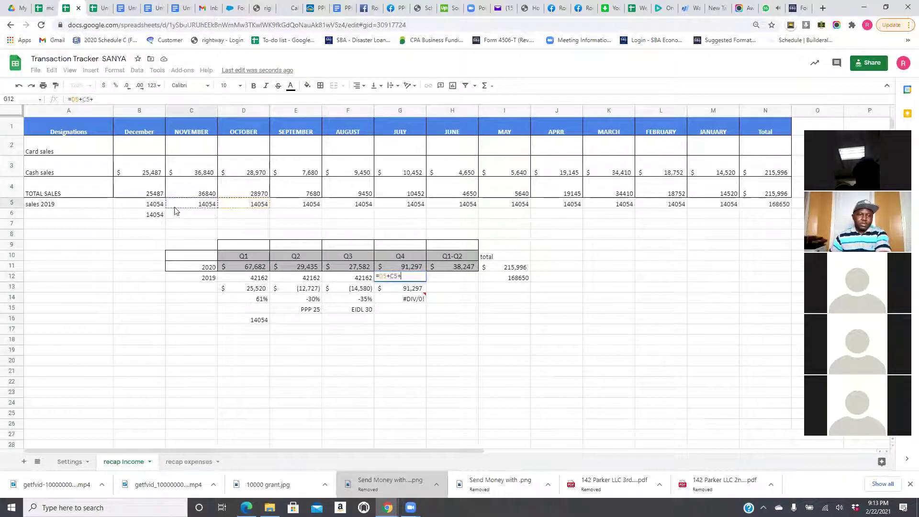
left_click(156, 207)
key("Return")
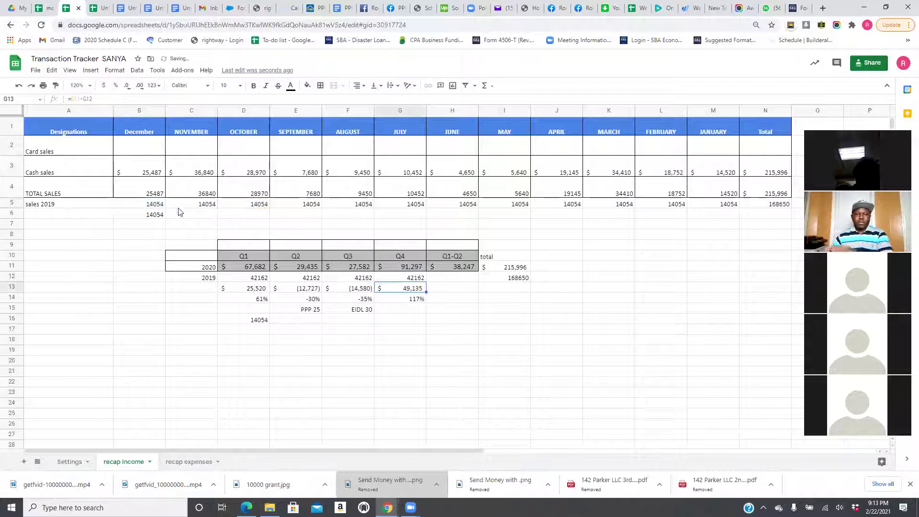
left_click(517, 307)
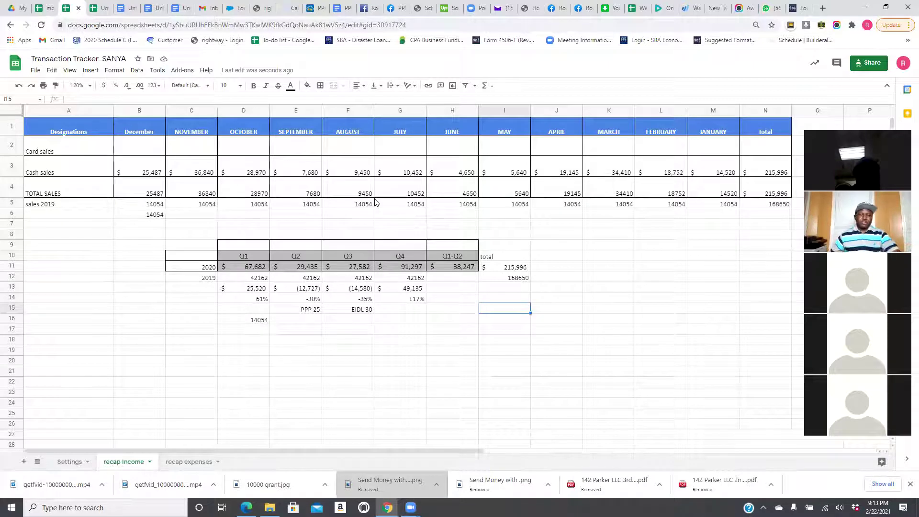
Switch to the other browser window and review the SBA confirmation page for the COVID-19 Targeted EIDL Advance application.
key("alt+Tab")
key("alt+Tab")
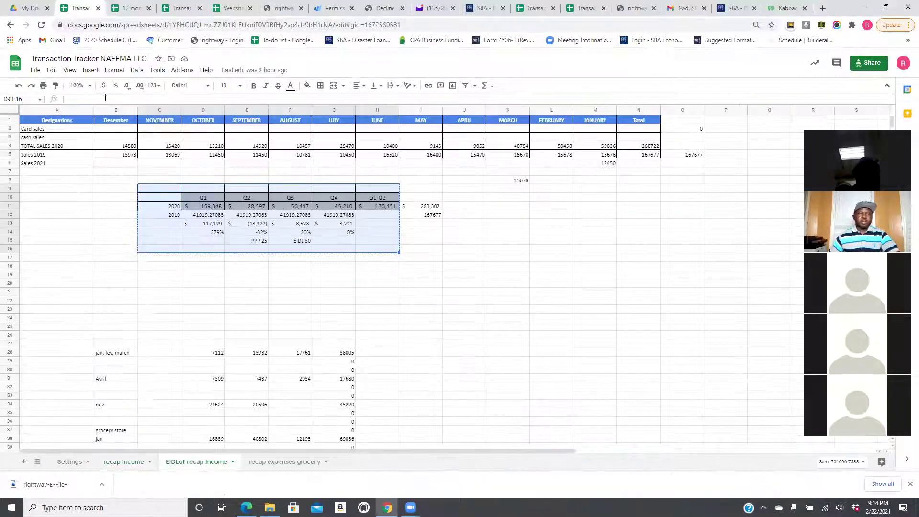
left_click(483, 11)
scroll(411, 167, "down", 2)
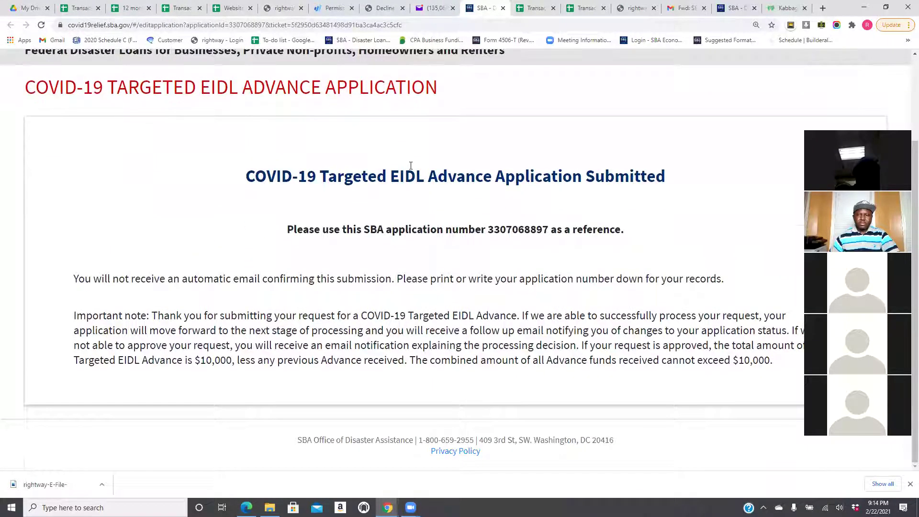
scroll(411, 165, "up", 3)
scroll(341, 214, "down", 3)
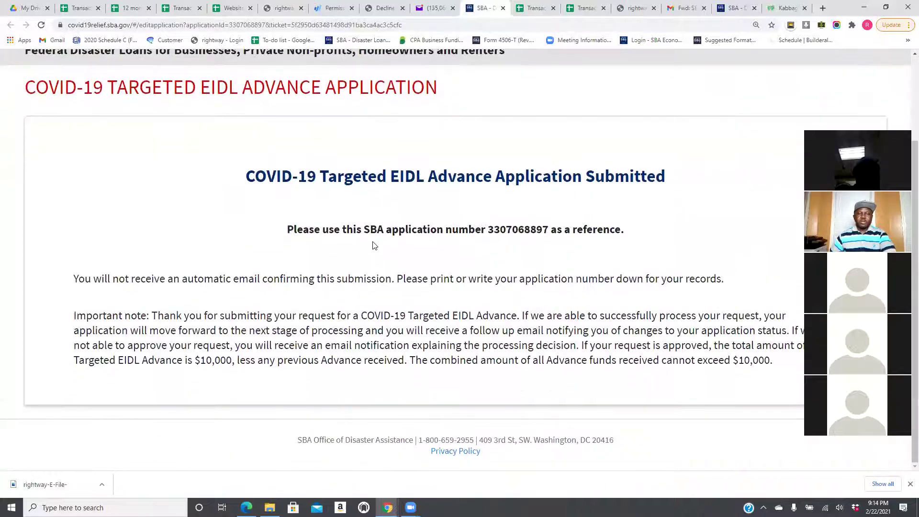
scroll(374, 245, "up", 3)
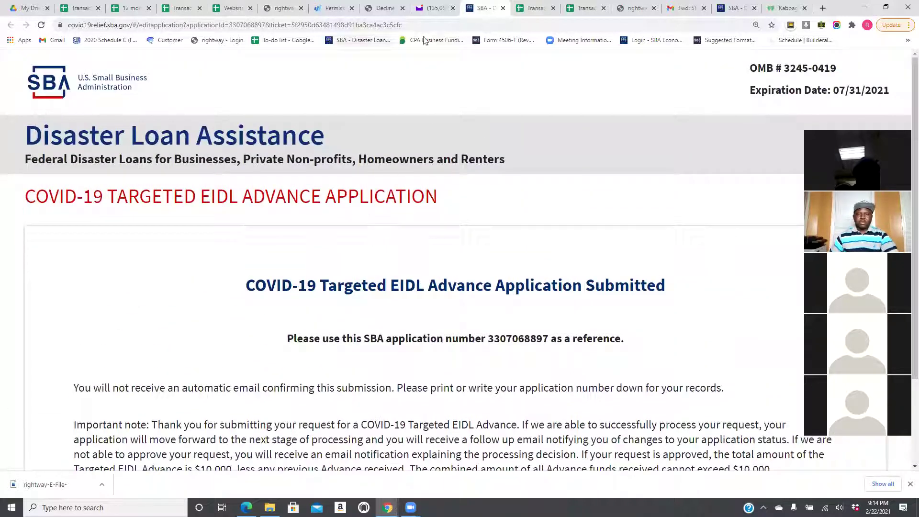
Review the monthly gross receipts table in the other SBA application form and return to the tracker's 2019 sales total in N5.
left_click(735, 8)
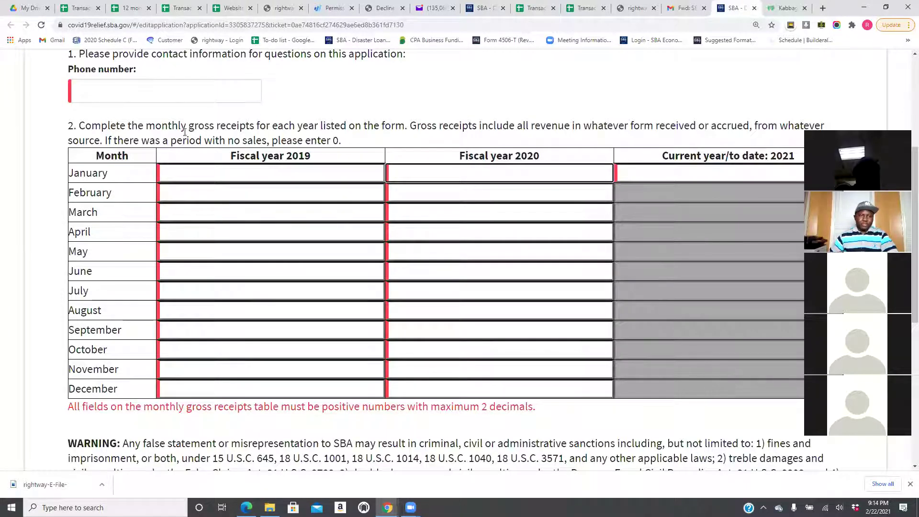
key("alt+Tab")
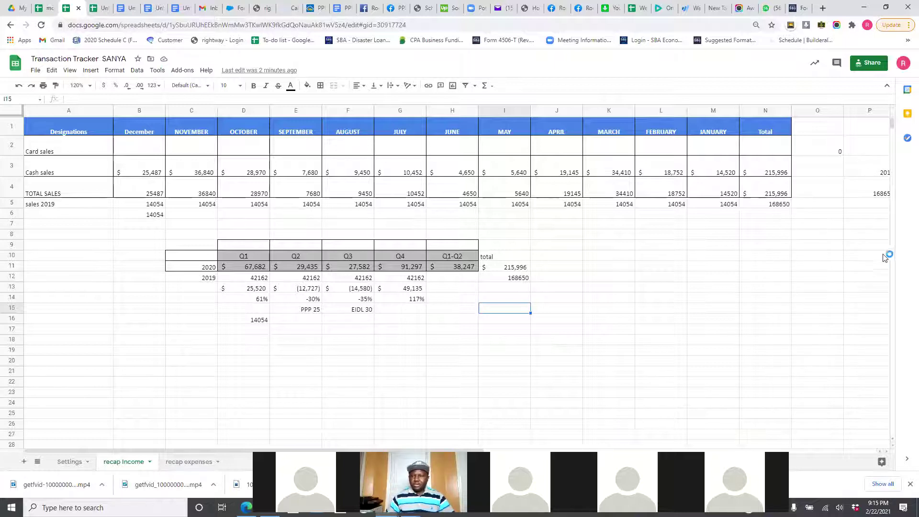
left_click(779, 205)
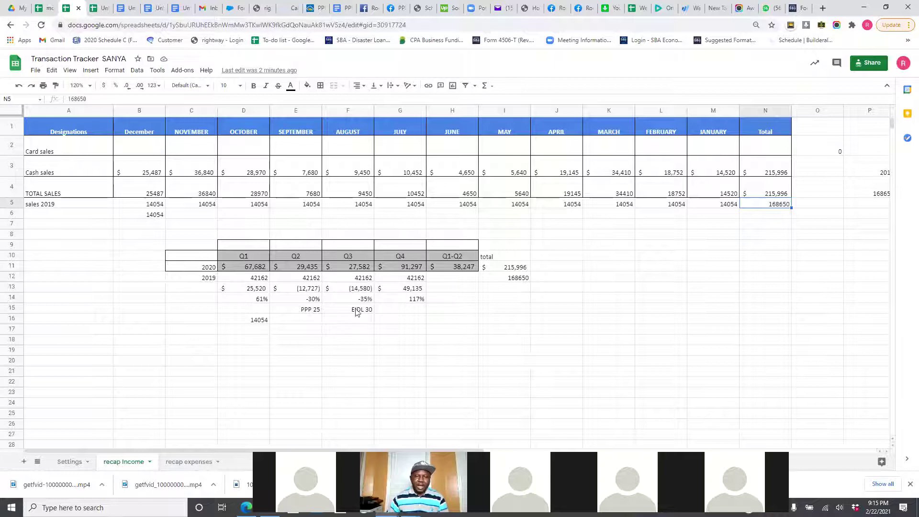
Bold the Q3 percentage change in F14 and the Q3 2019 amount in F12.
left_click(364, 281)
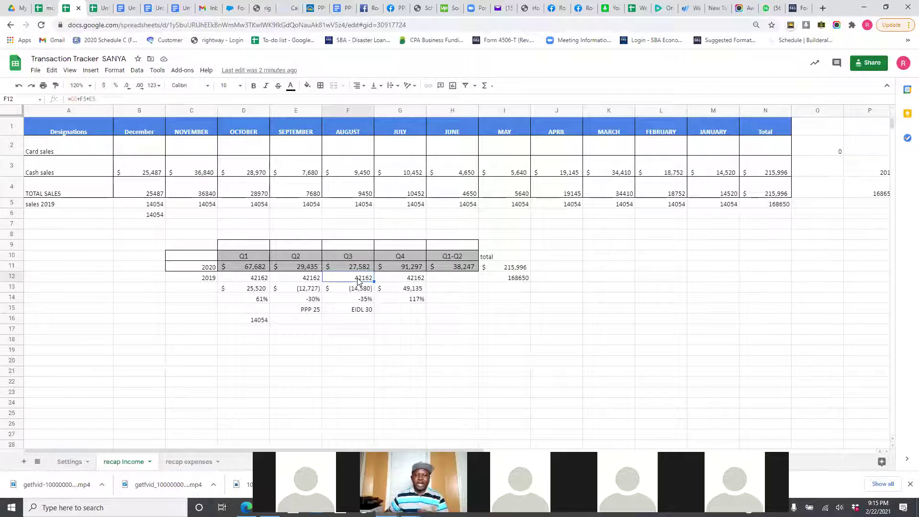
left_click(361, 300)
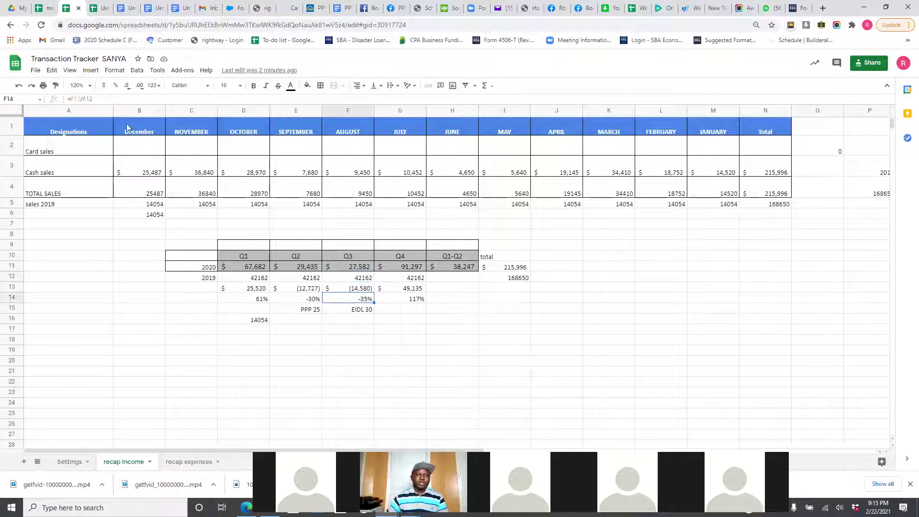
left_click(253, 85)
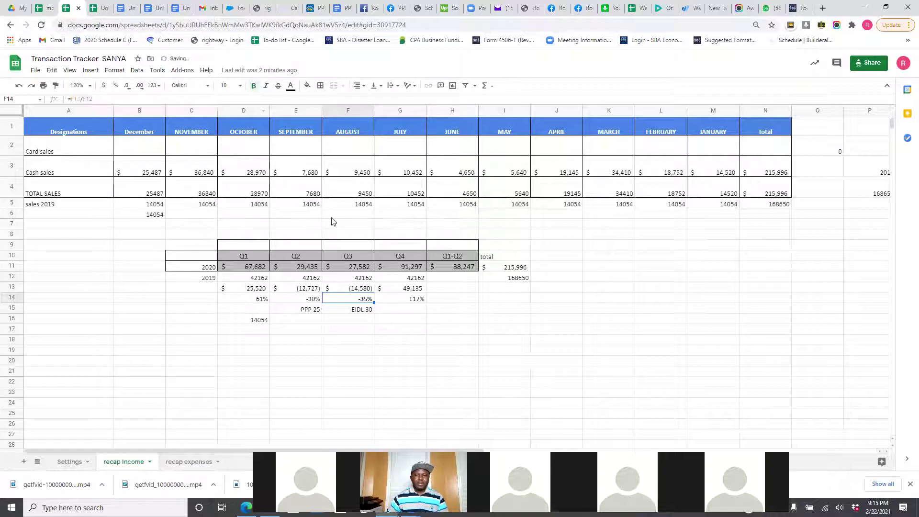
left_click(361, 278)
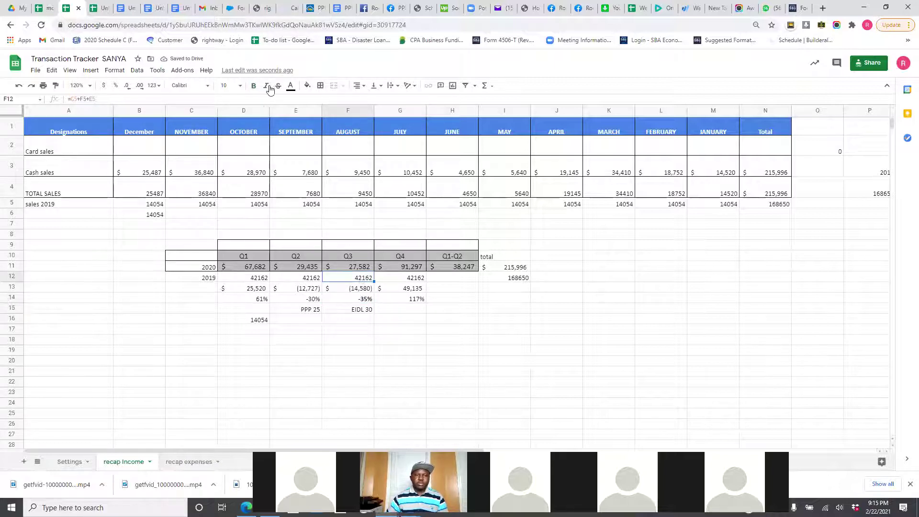
left_click(254, 86)
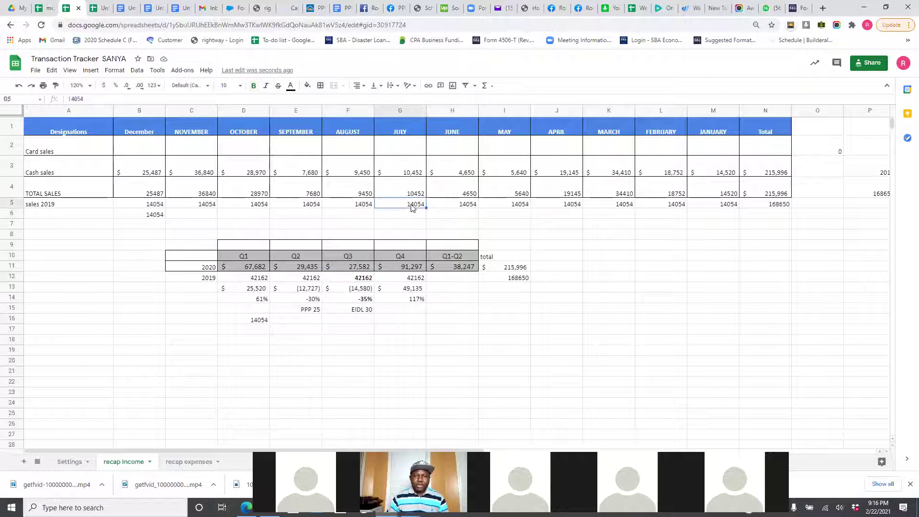
Set the August 2019 sales in F5 to 15054.
left_click(360, 208)
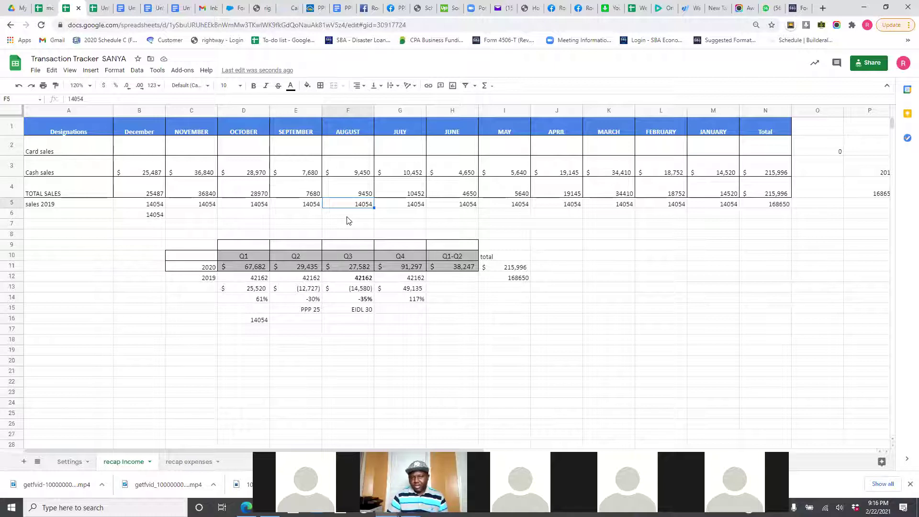
left_click(75, 98)
key("BackSpace")
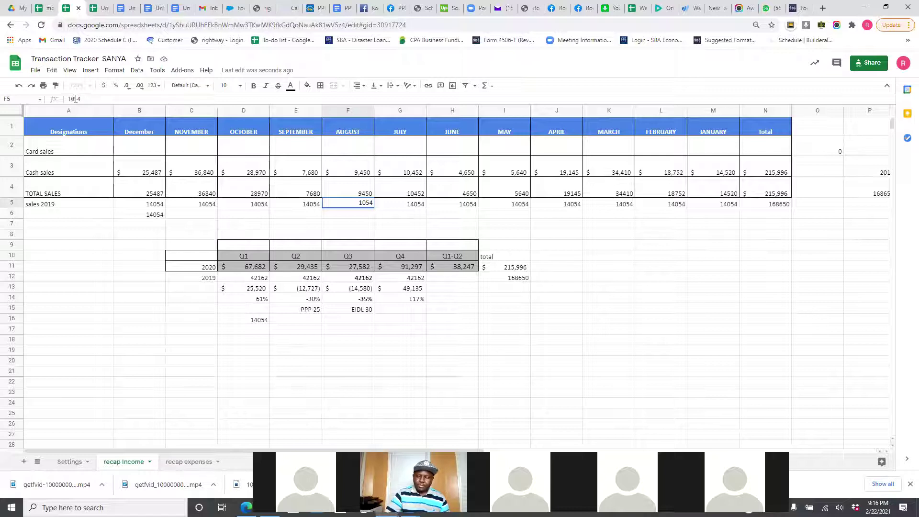
type("5")
key("Return")
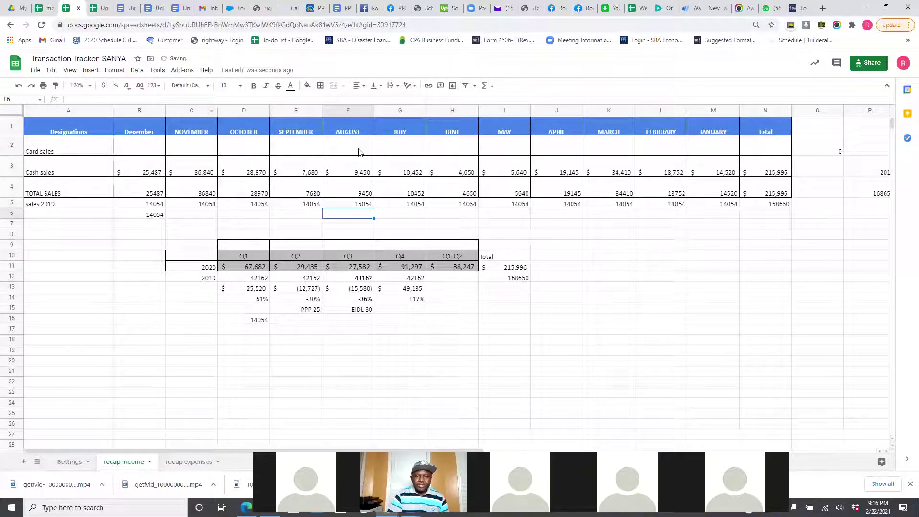
Set the July 2019 sales in G5 to 13054.
left_click(413, 205)
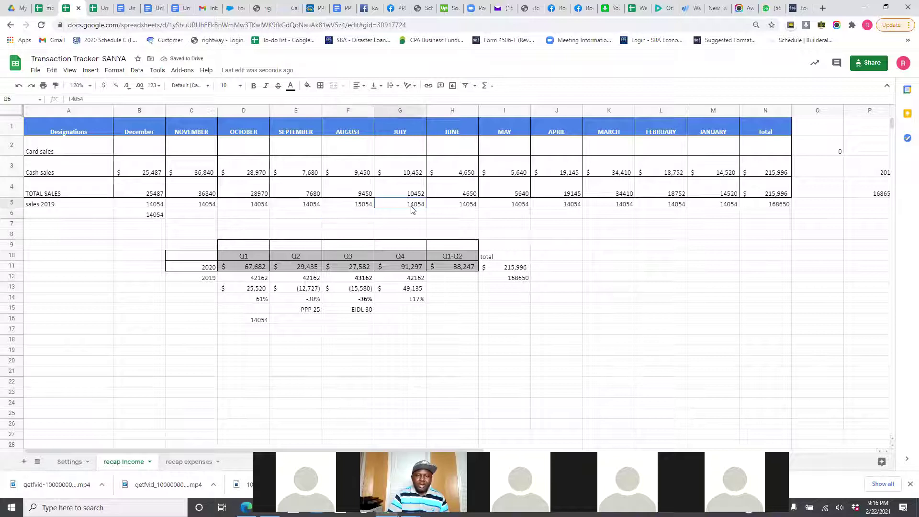
left_click(76, 99)
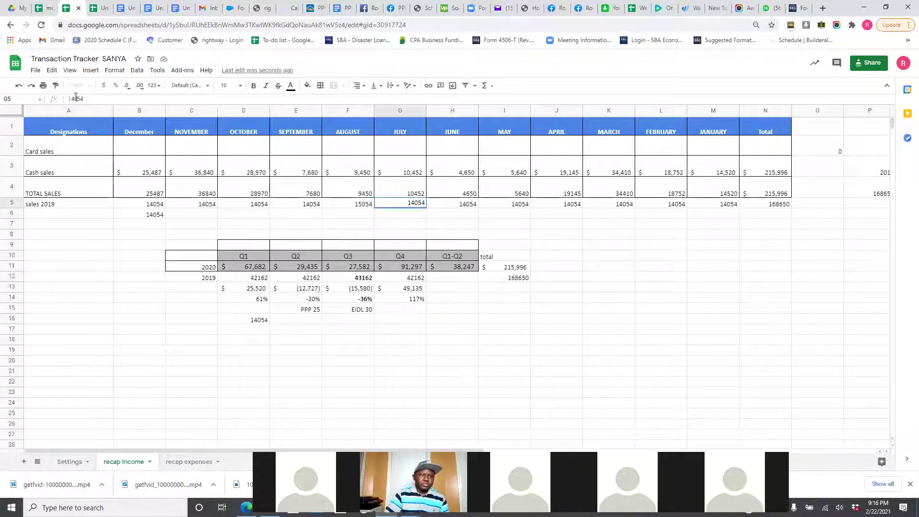
key("BackSpace")
type("3")
key("Return")
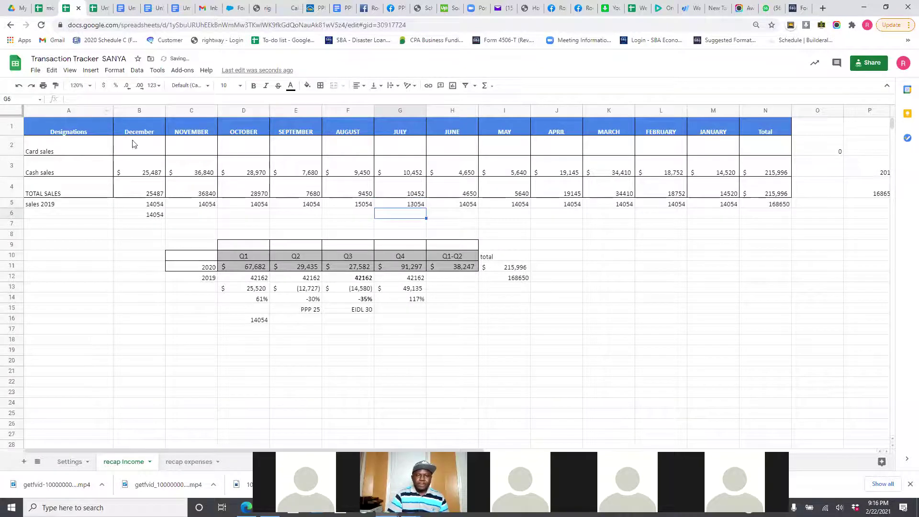
Set the August 2019 sales in F5 to 15050.
left_click(370, 206)
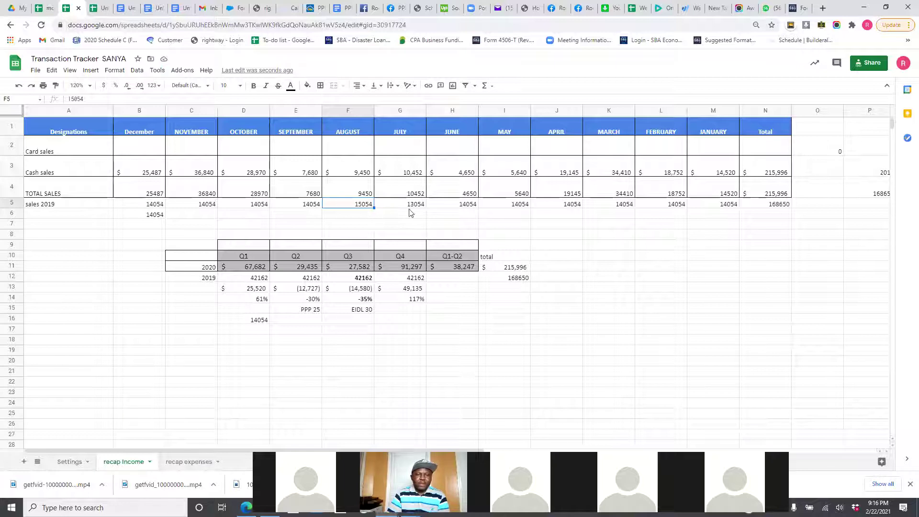
left_click(95, 98)
key("BackSpace")
type("0")
key("Return")
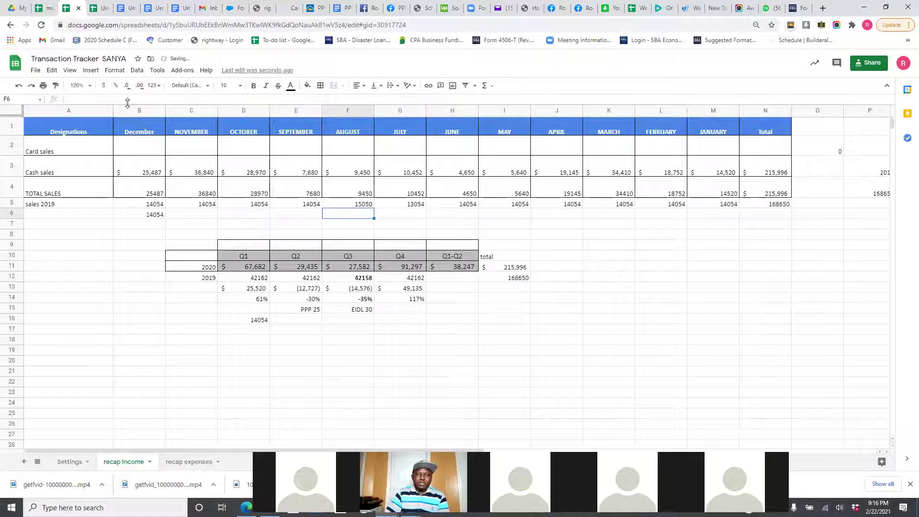
Set the July 2019 sales in G5 to 13058.
left_click(416, 206)
left_click(91, 99)
type("8")
key("Return")
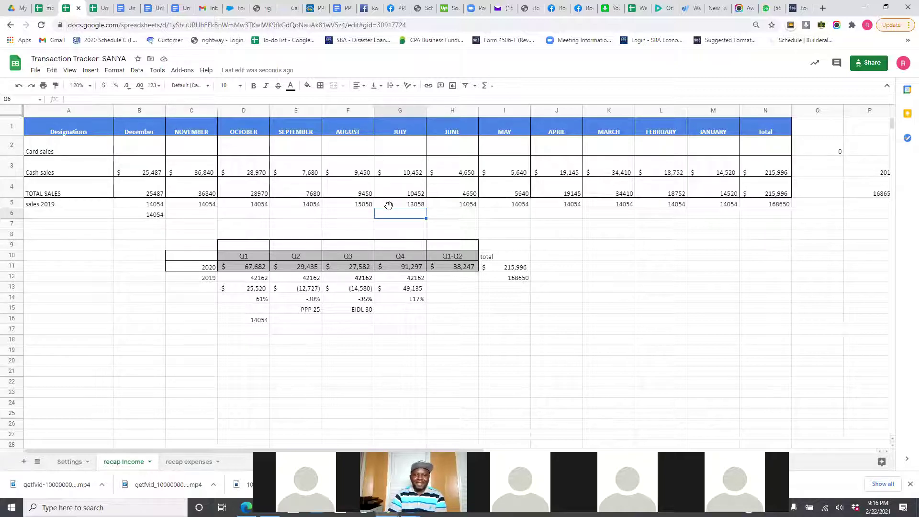
Set the September 2019 sales in E5 to 16054.
left_click(318, 210)
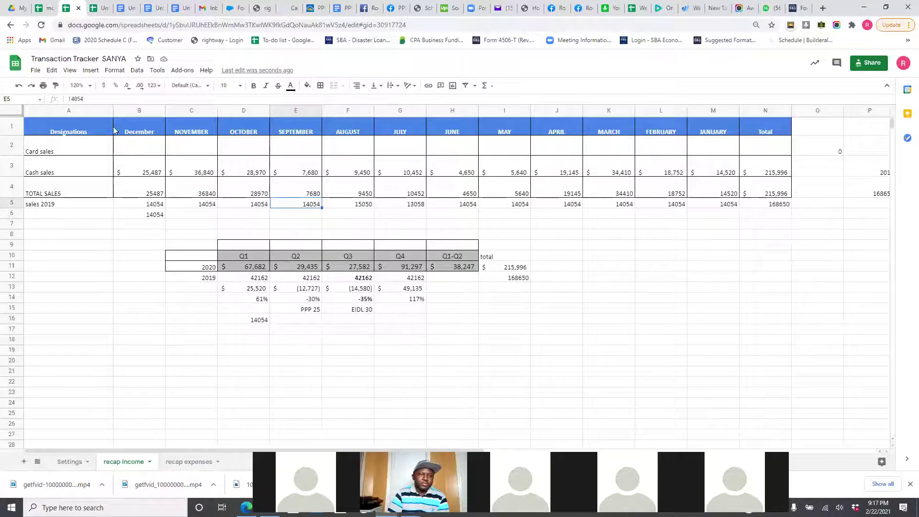
left_click(77, 100)
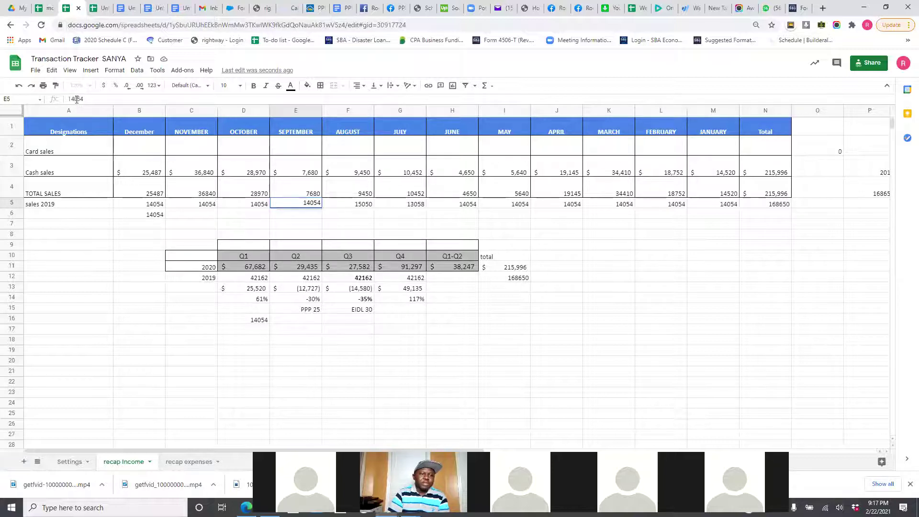
key("BackSpace")
key("BackSpace")
type("60")
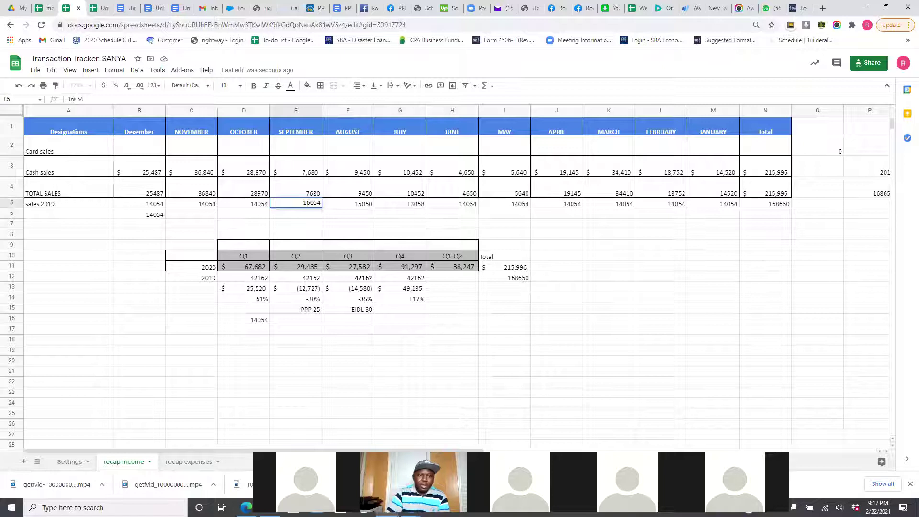
Set the August 2019 sales in F5 to 13050.
left_click(361, 207)
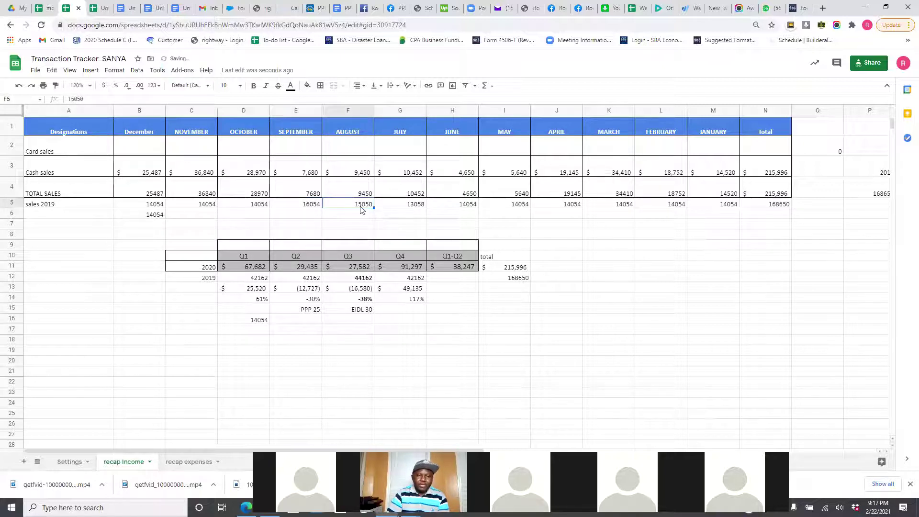
left_click(77, 99)
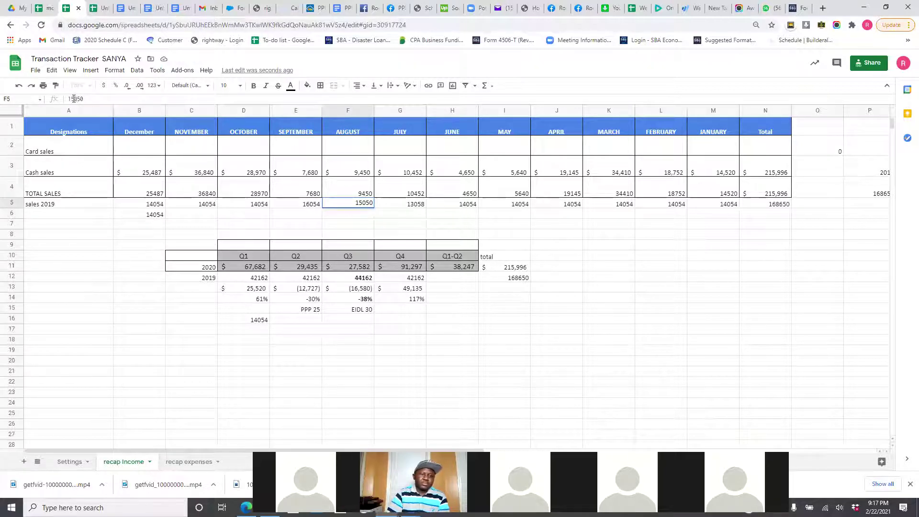
type("3")
key("Return")
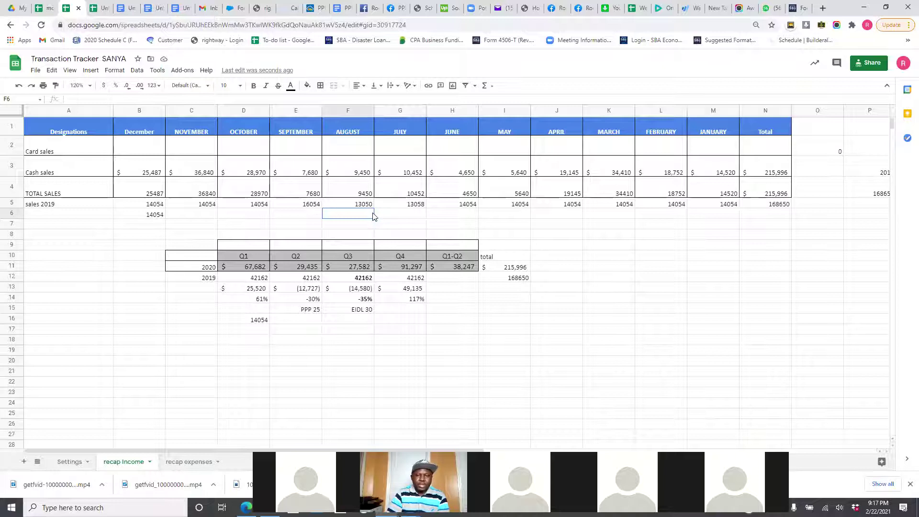
Set the September 2019 sales in E5 to 16044.
left_click(315, 208)
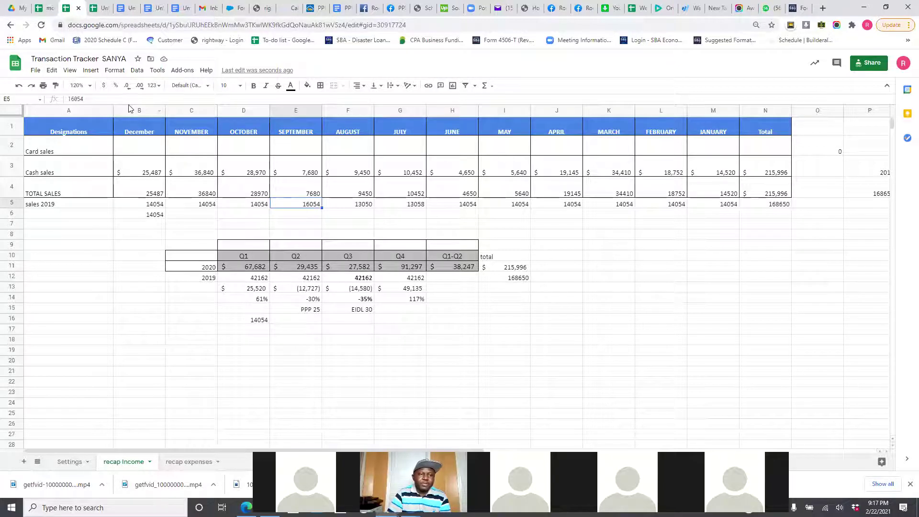
left_click(79, 98)
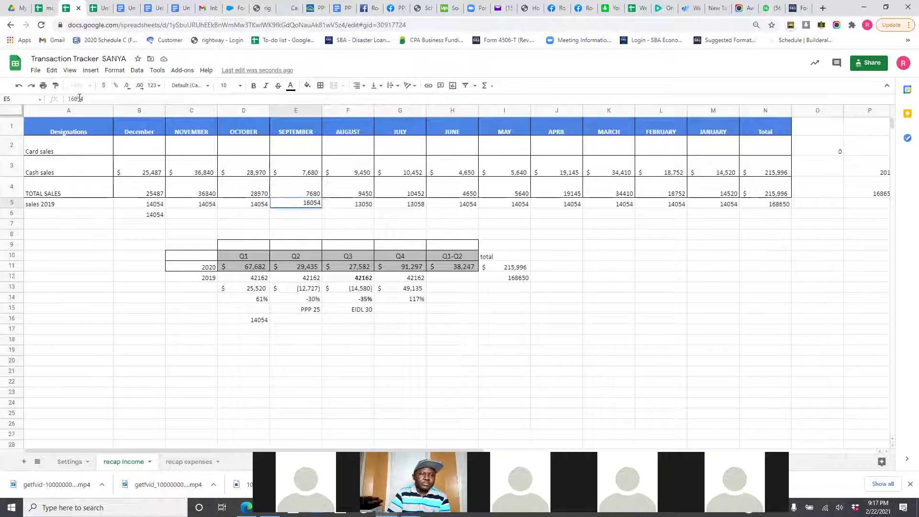
type("4")
key("Return")
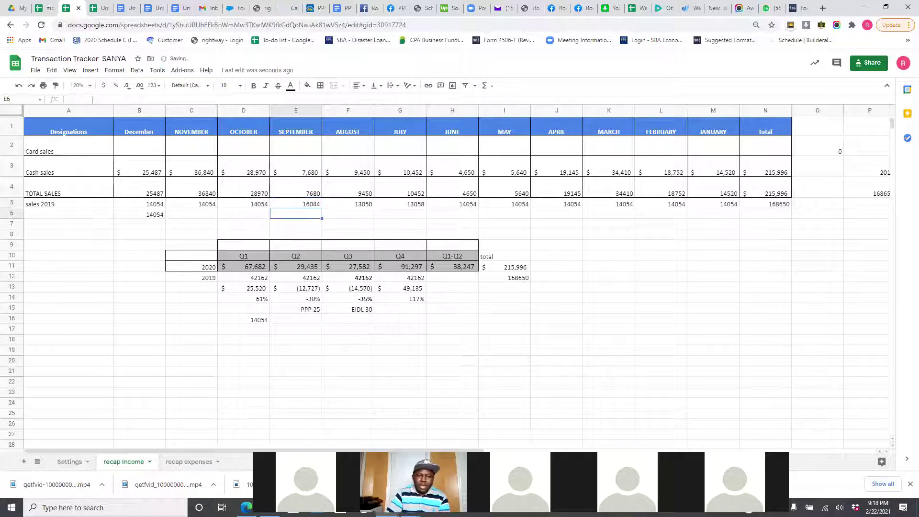
Set the August 2019 sales in F5 to 13060.
left_click(365, 206)
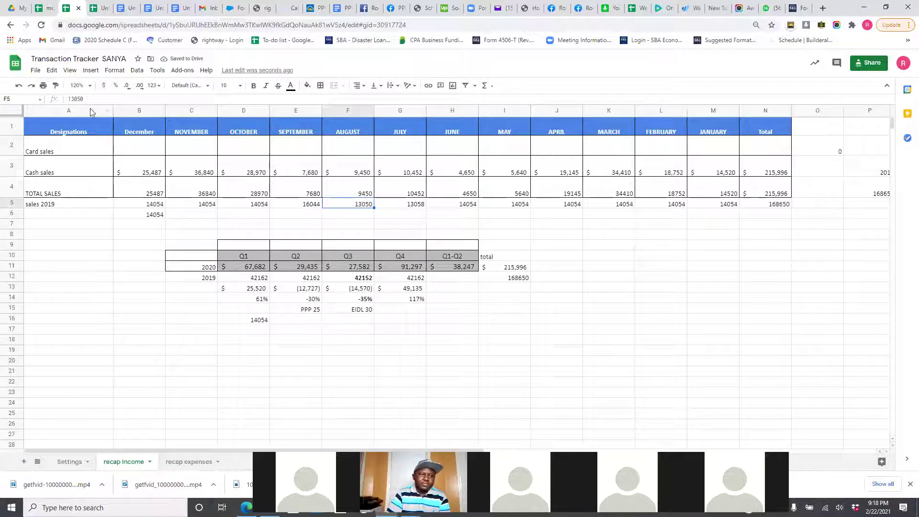
left_click(80, 98)
key("BackSpace")
type("6")
key("Return")
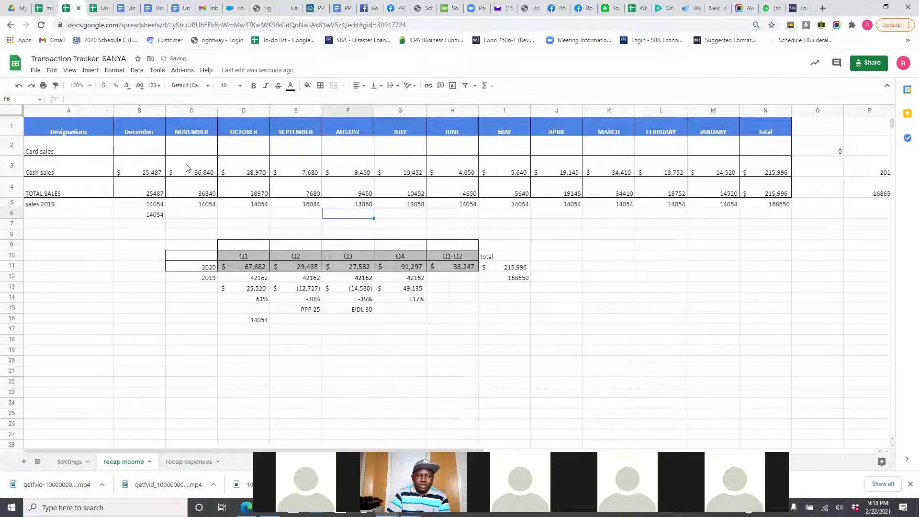
left_click(305, 214)
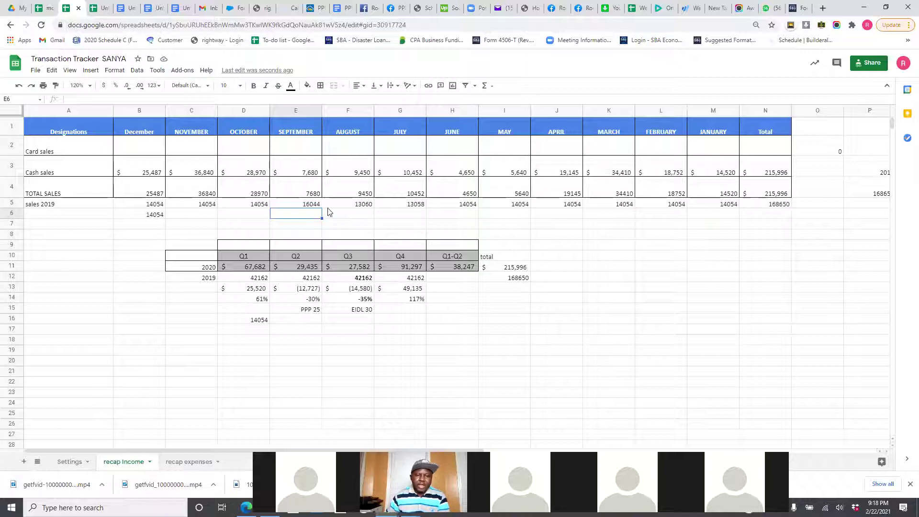
left_click(360, 301)
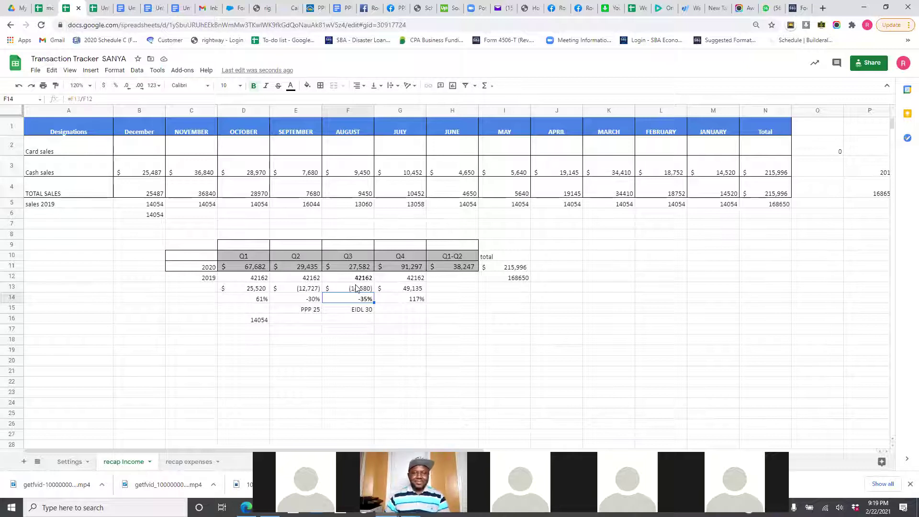
Replace the formula for the December 2019 sales in B5 with the value 17054.
left_click(155, 205)
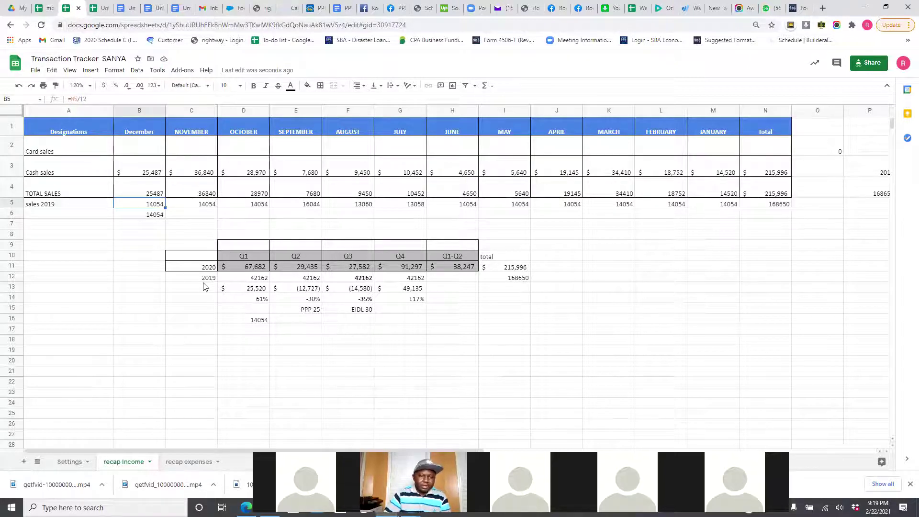
type("17")
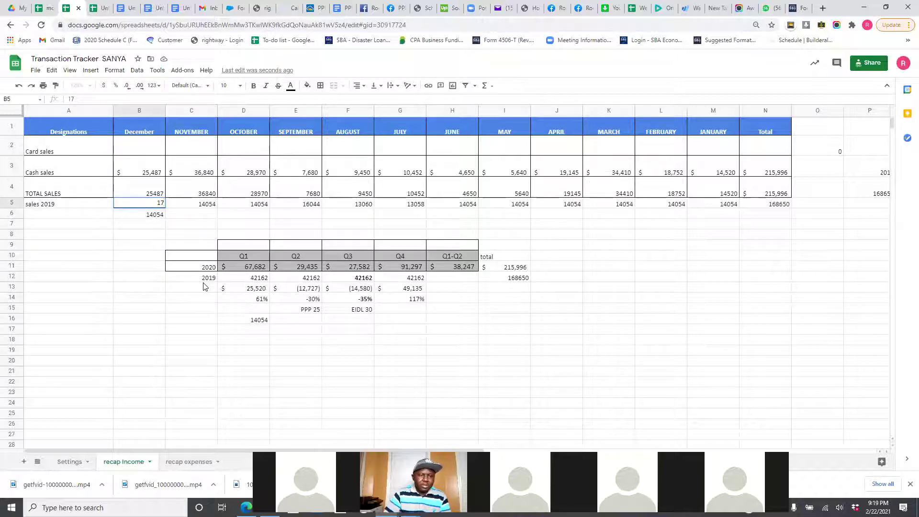
type("054")
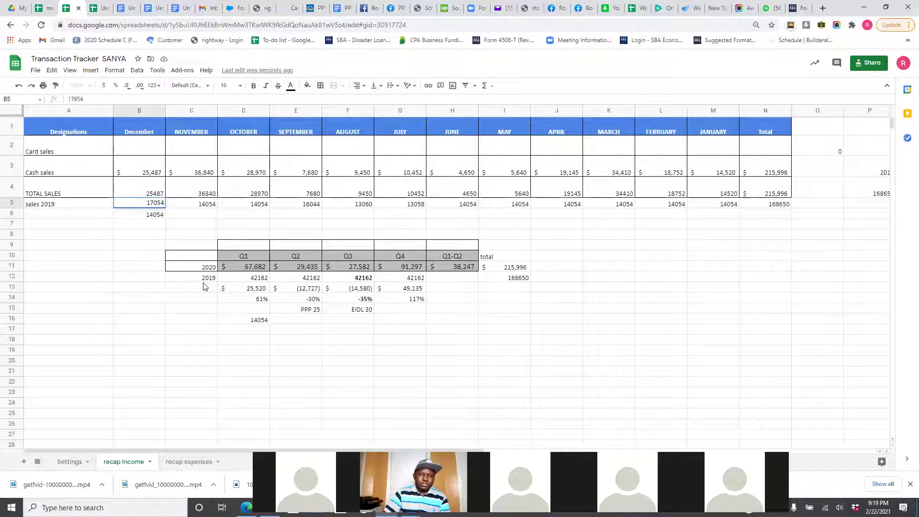
key("Return")
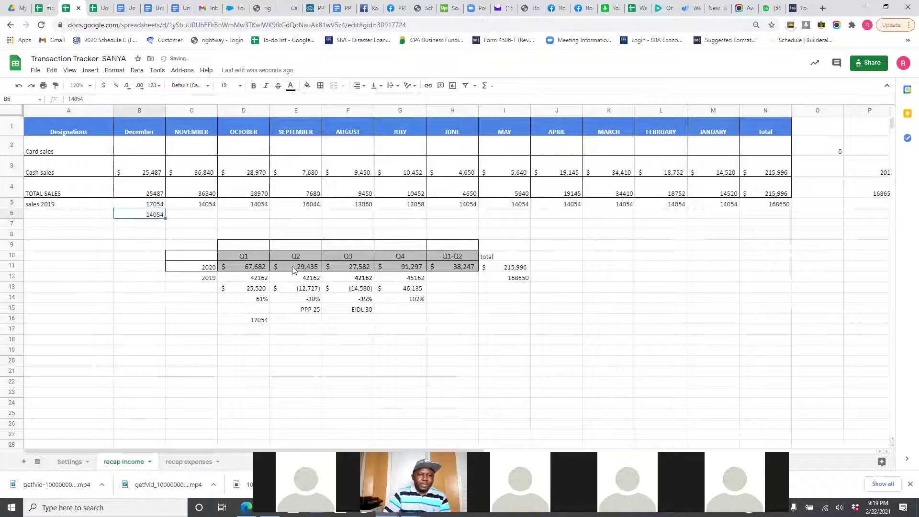
Set the November 2019 sales in C5 to 11054.
left_click(200, 206)
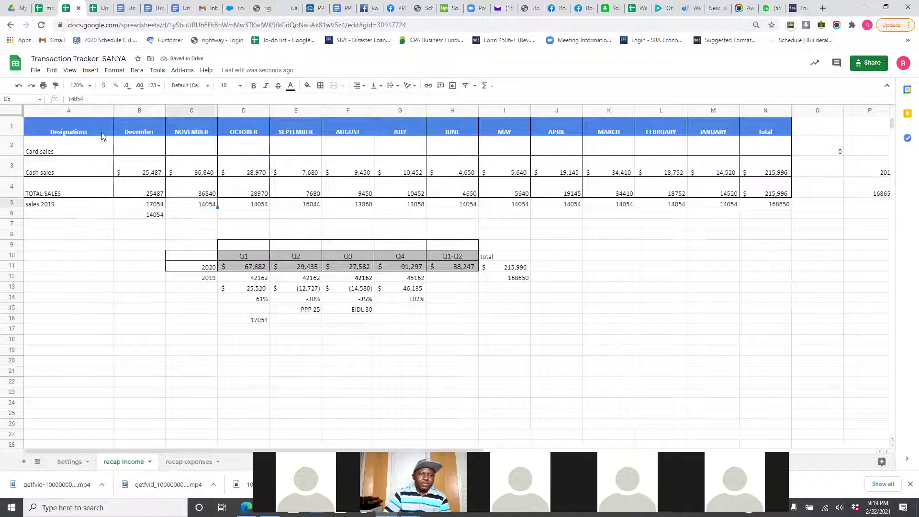
left_click(76, 97)
key("BackSpace")
type("1")
key("Return")
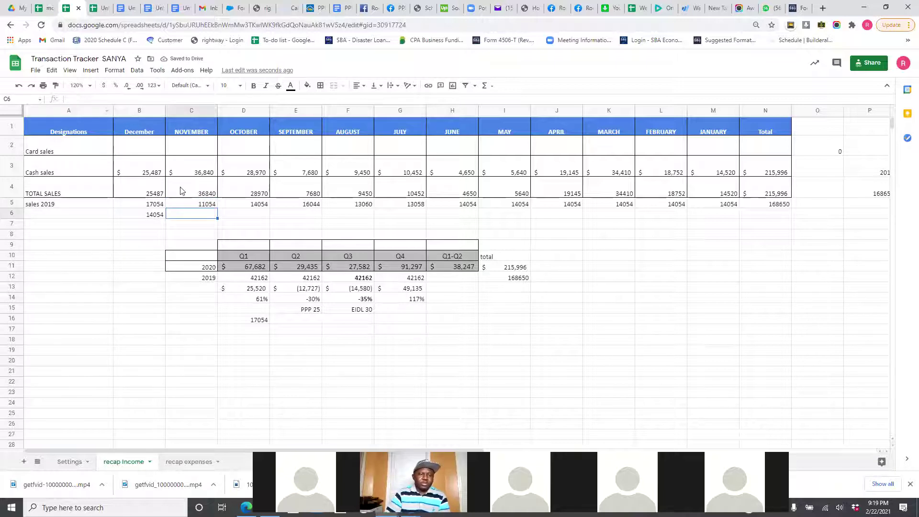
Set the October 2019 sales in D5 to 14050.
left_click(258, 208)
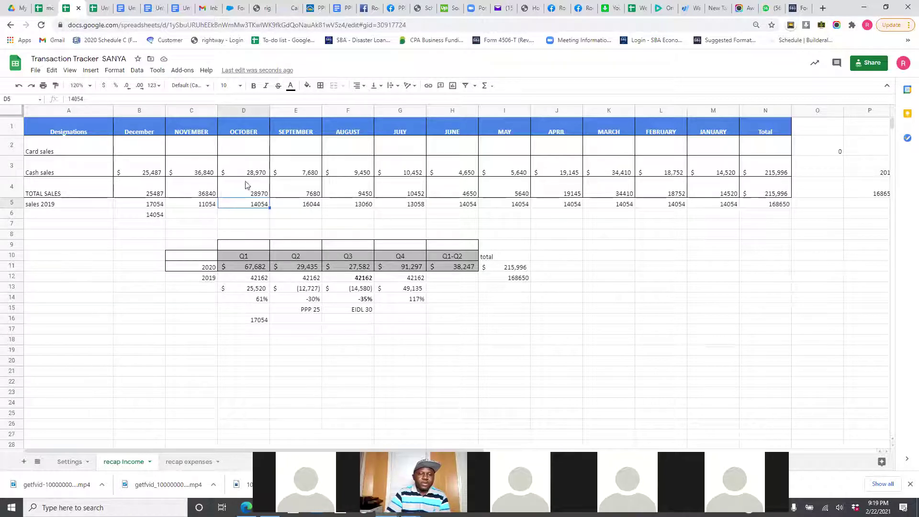
left_click(101, 100)
key("BackSpace")
type("0")
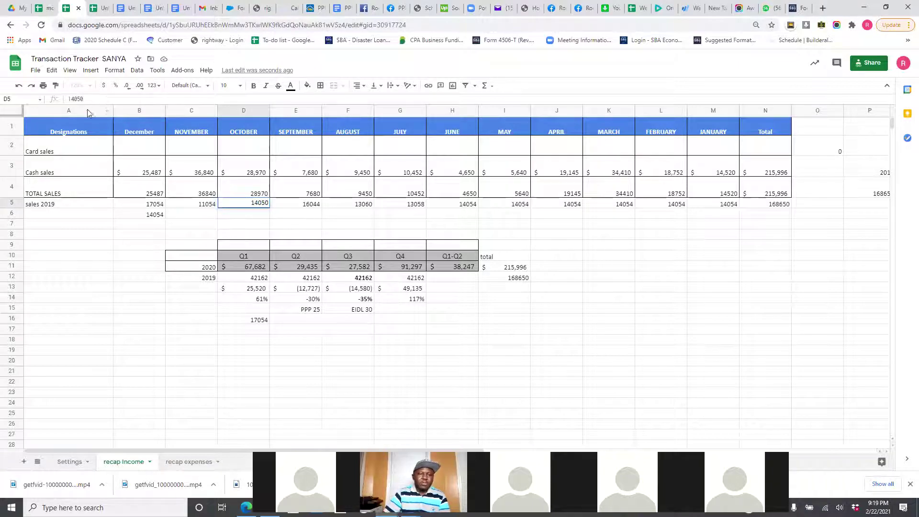
Set the November 2019 sales in C5 to 11058.
left_click(201, 205)
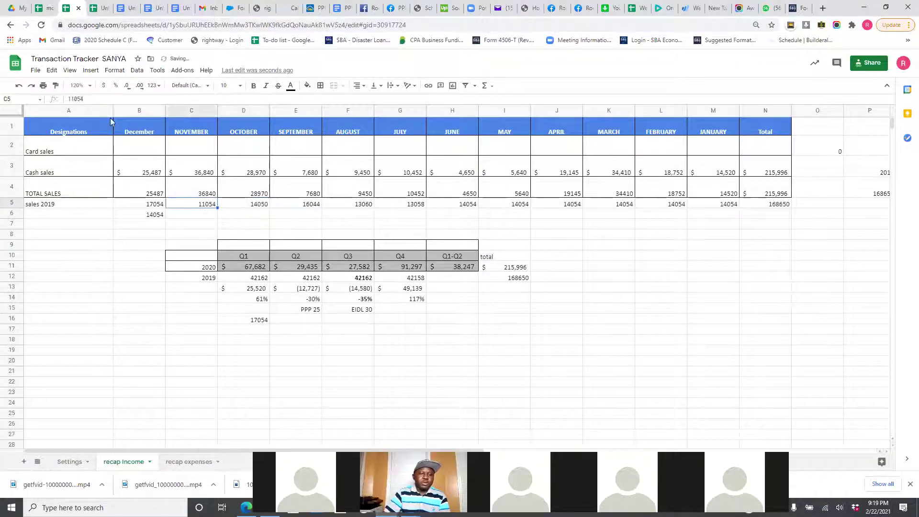
left_click(97, 100)
key("BackSpace")
type("8")
key("Return")
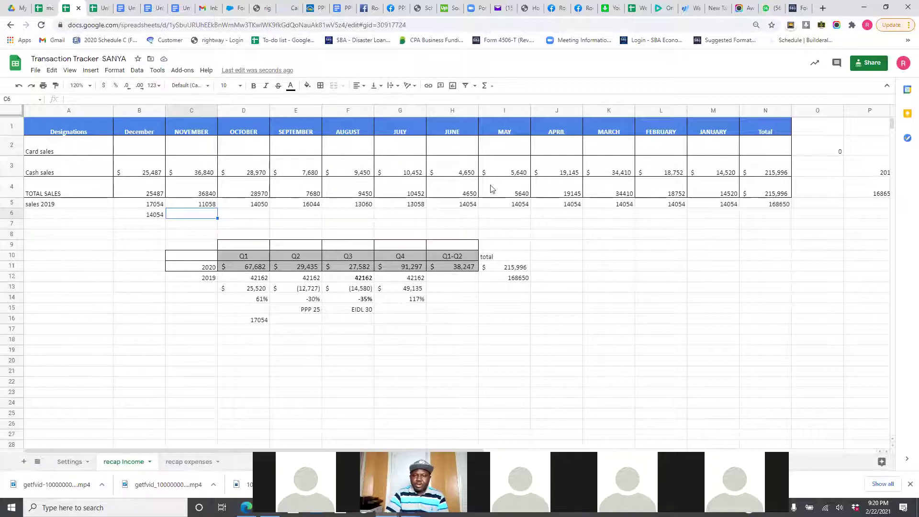
Set the May 2019 sales in I5 to 10054.
left_click(514, 206)
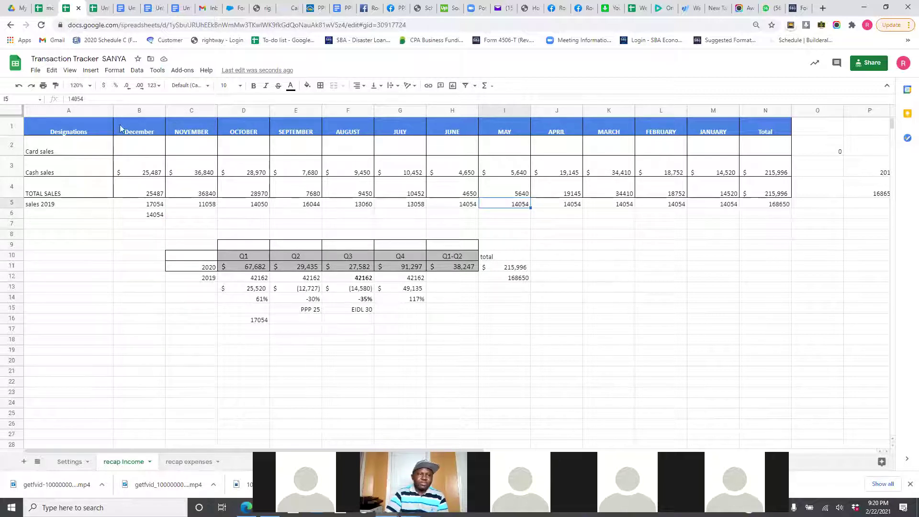
left_click(75, 97)
key("BackSpace")
type("0")
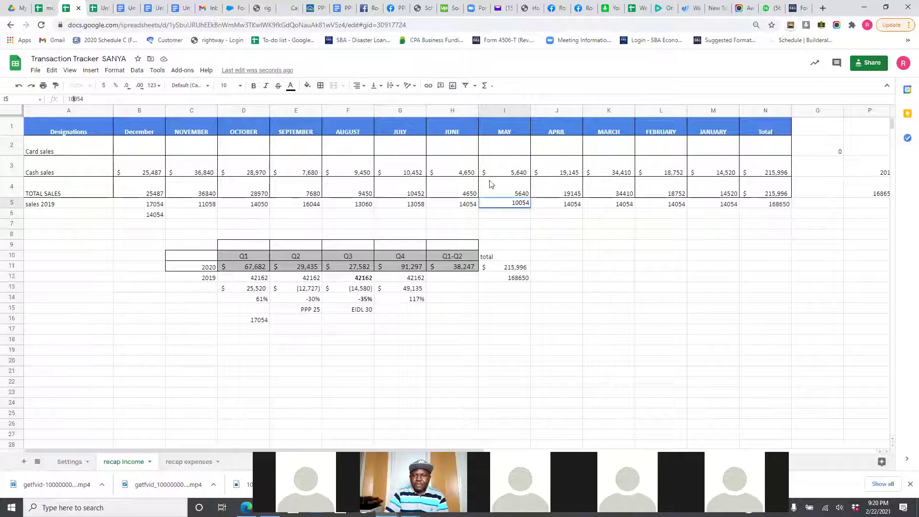
Set the April 2019 sales in J5 to 18054.
left_click(564, 205)
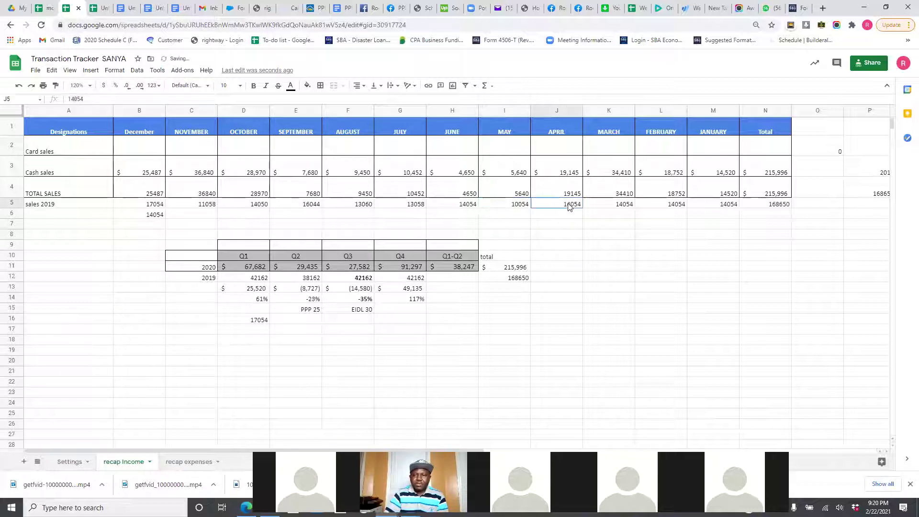
left_click(76, 98)
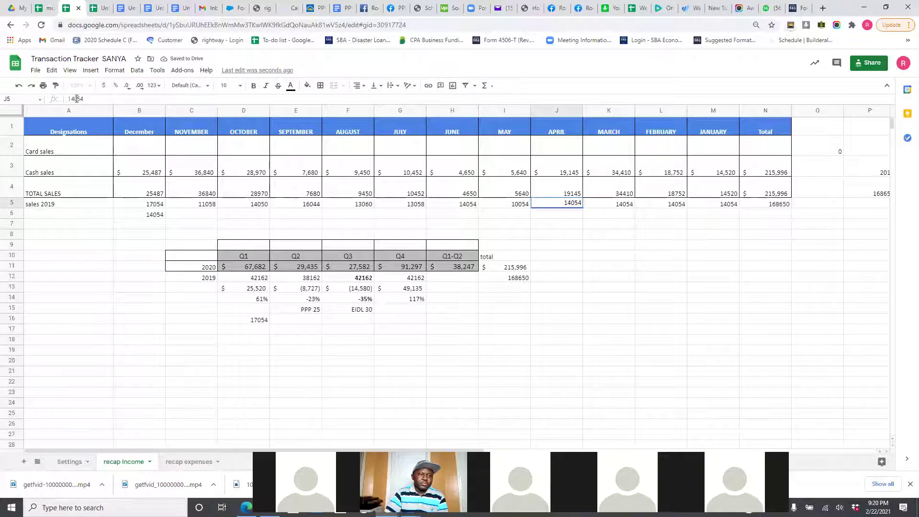
key("BackSpace")
type("8")
key("Return")
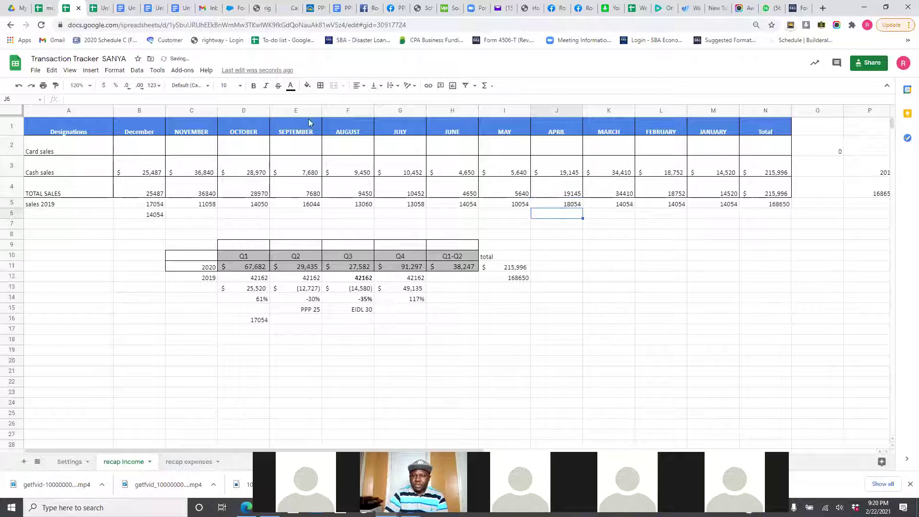
Set the February 2019 sales in L5 to 16054.
left_click(614, 206)
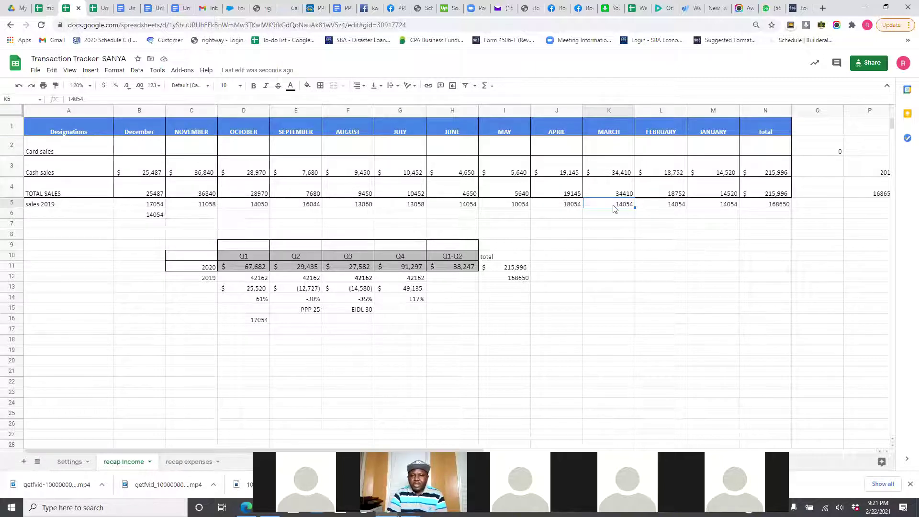
left_click(677, 207)
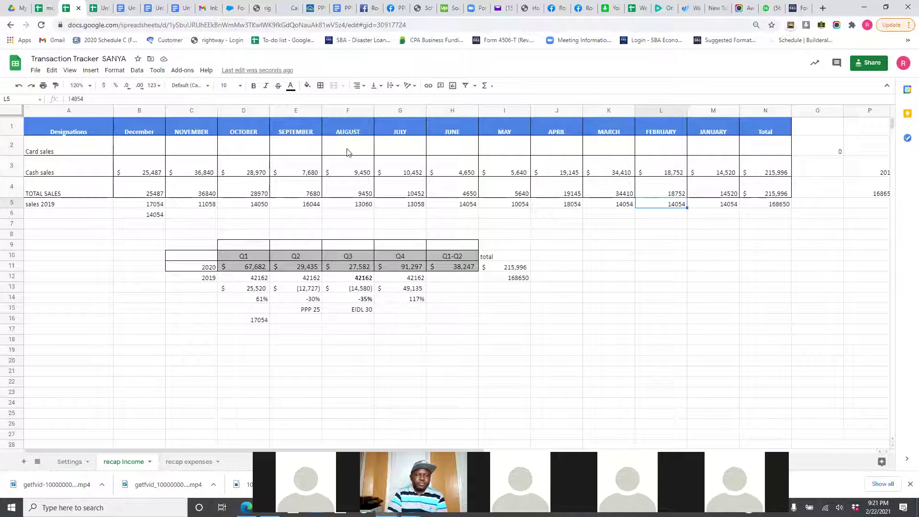
left_click(77, 99)
key("BackSpace")
type("2")
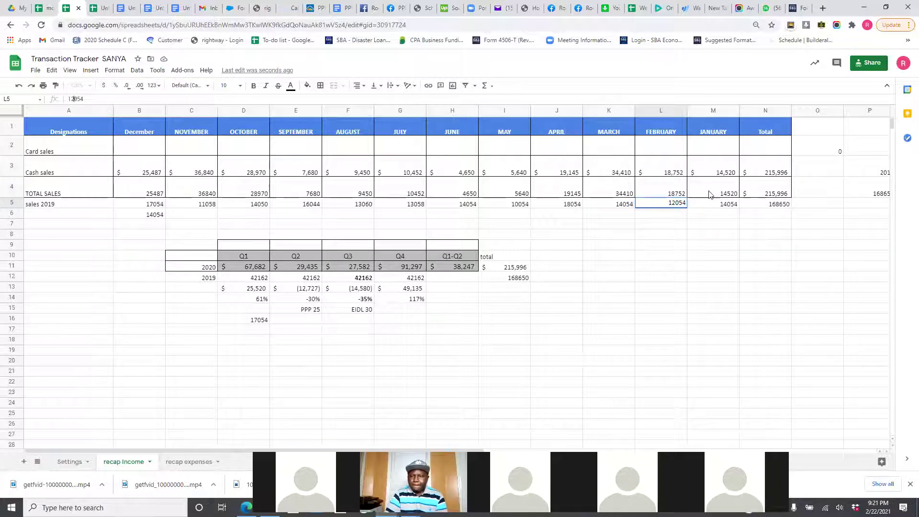
key("BackSpace")
type("6")
key("Return")
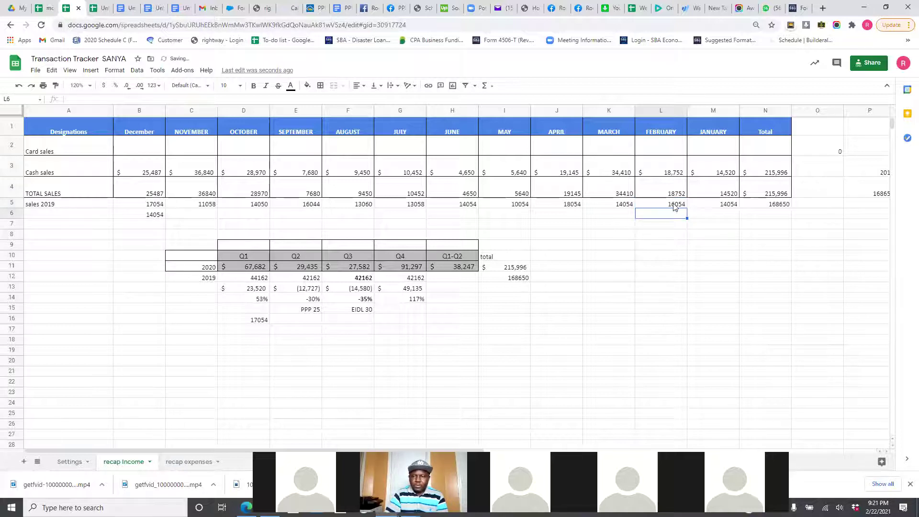
Set the January 2019 sales in M5 to 12054.
left_click(724, 202)
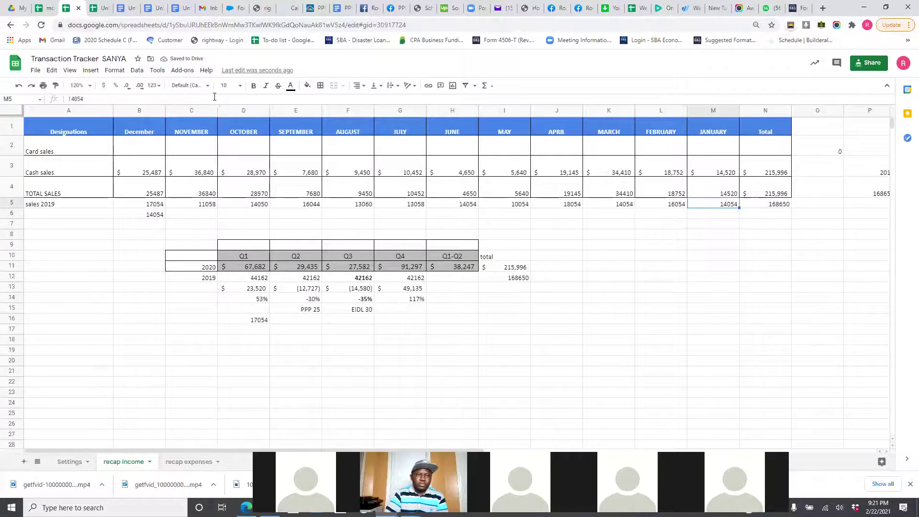
left_click(75, 98)
key("BackSpace")
type("2")
key("Return")
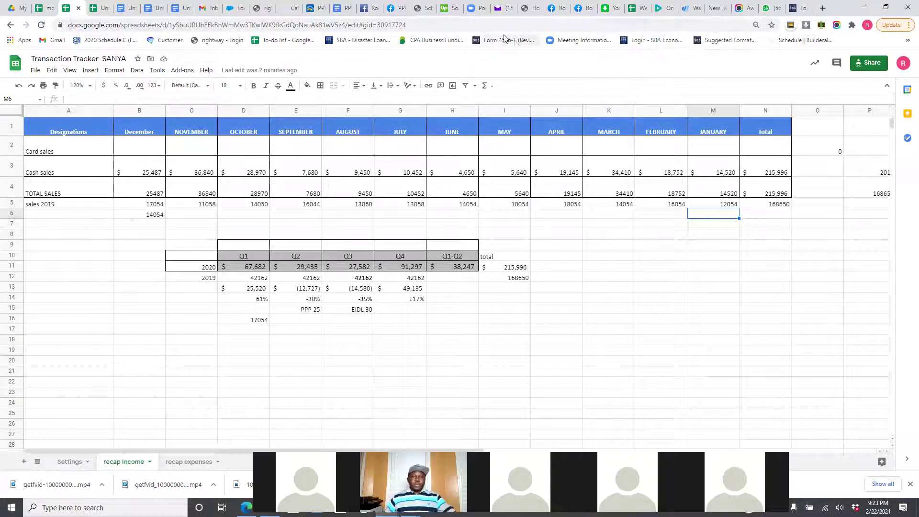
Shrink the SBA gross receipts form and the Transaction Tracker spreadsheet windows and arrange them side by side.
key("alt+Tab")
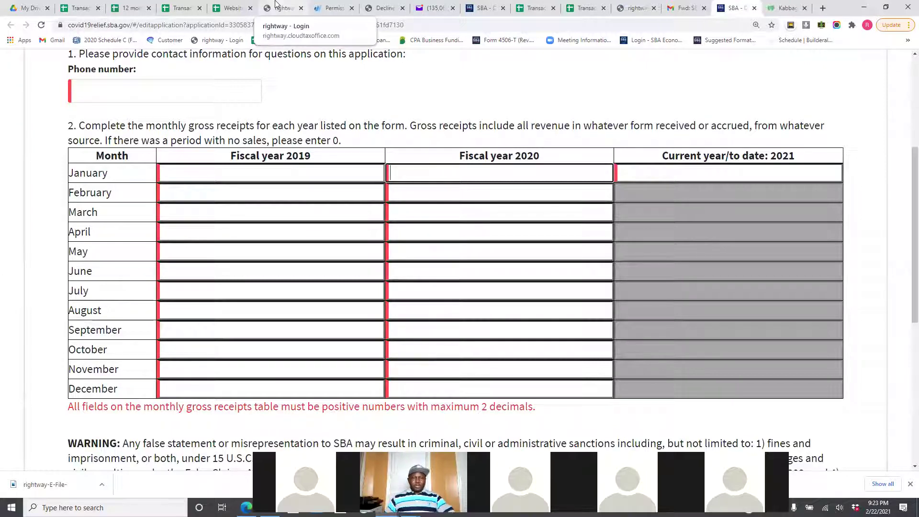
left_click(885, 6)
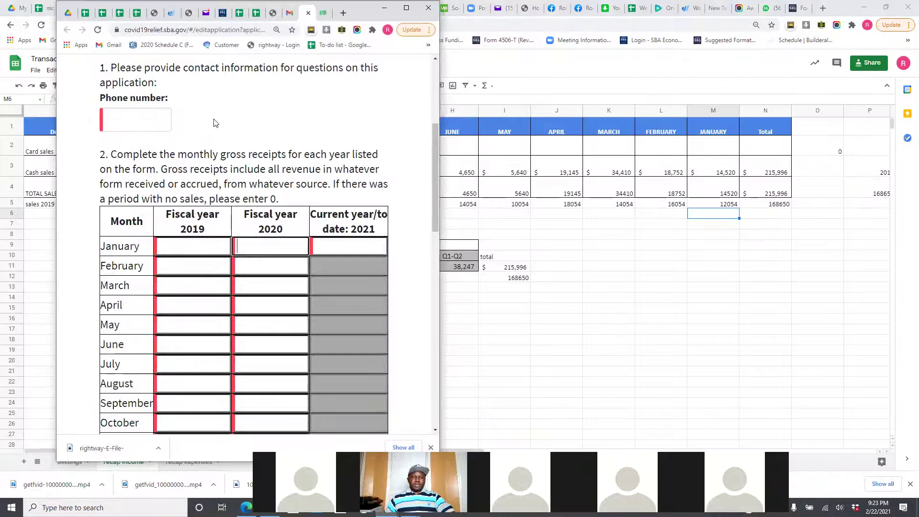
left_click(557, 66)
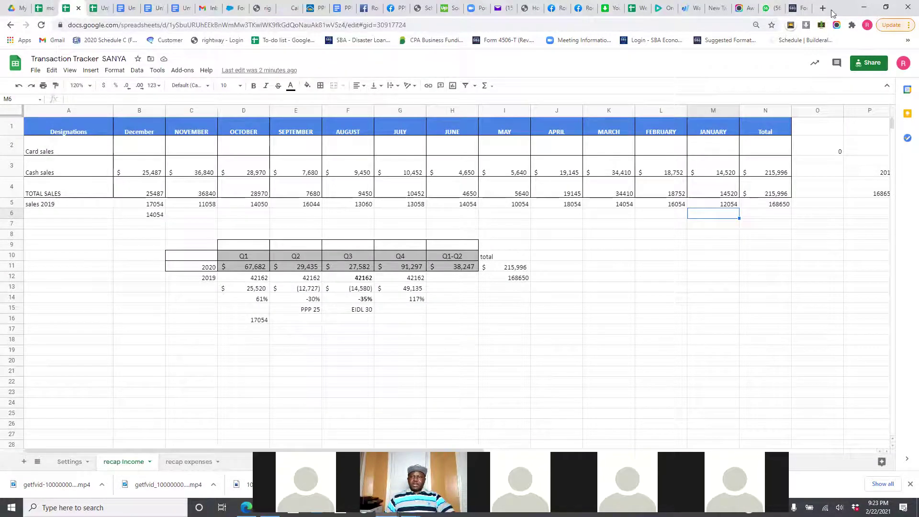
left_click(885, 7)
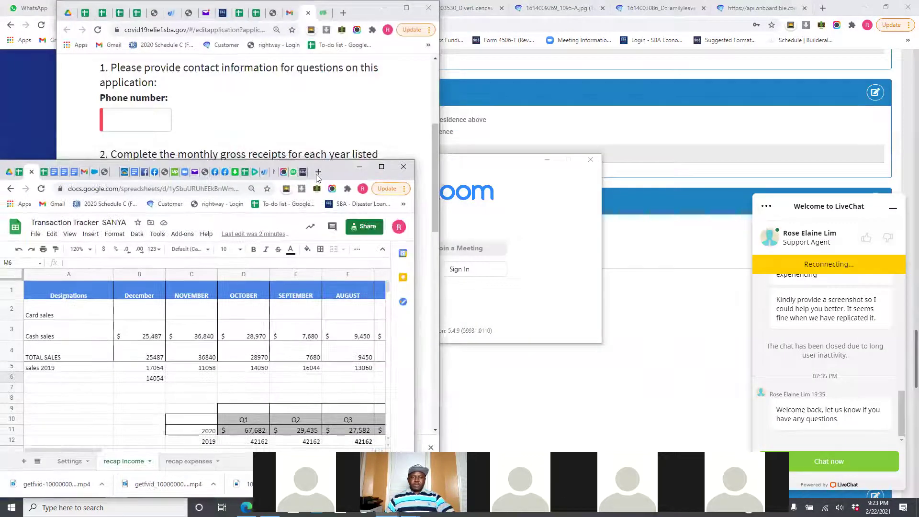
left_click_drag(339, 174, 728, 78)
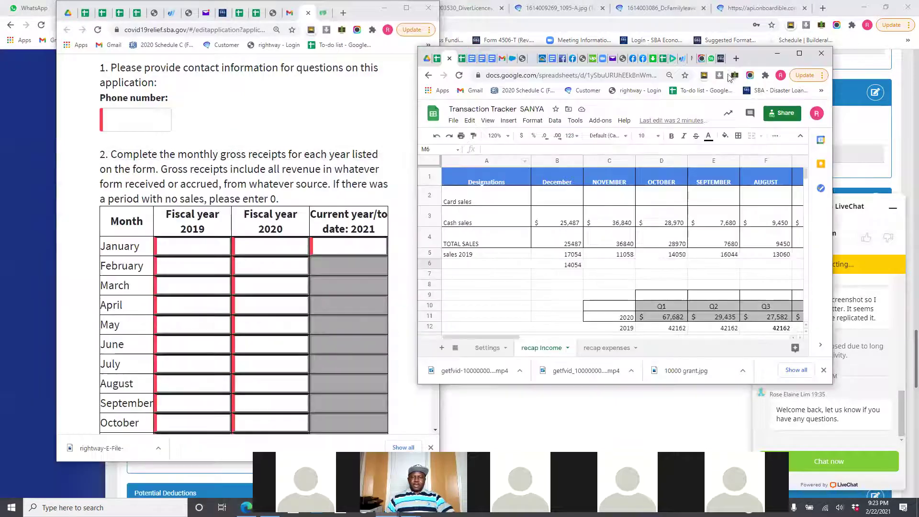
left_click(360, 11)
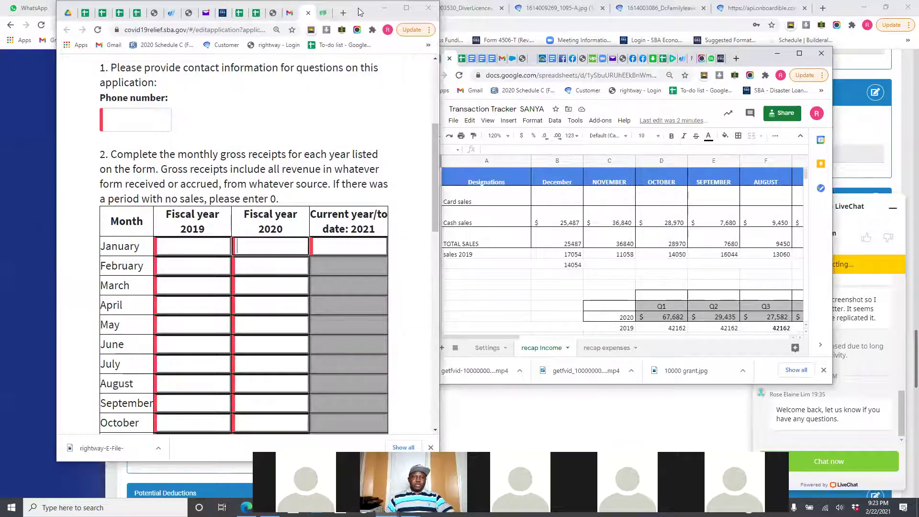
double_click(360, 12)
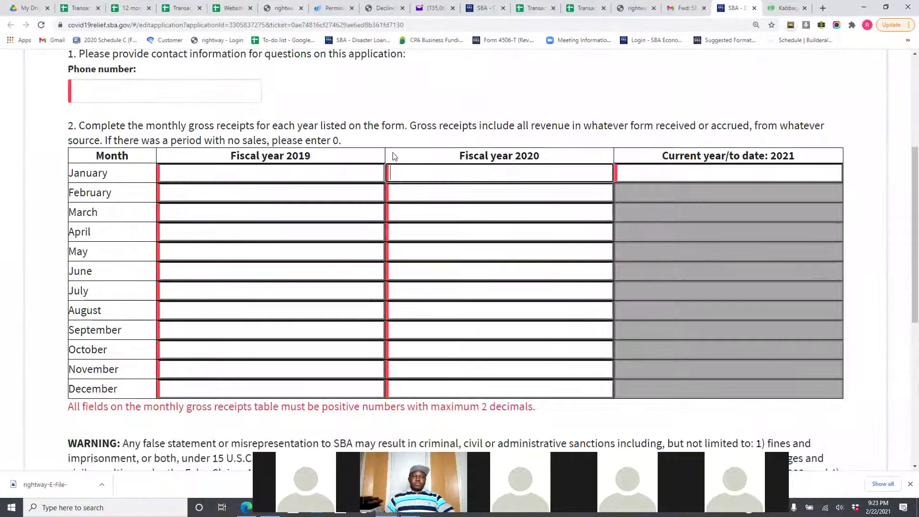
left_click(884, 9)
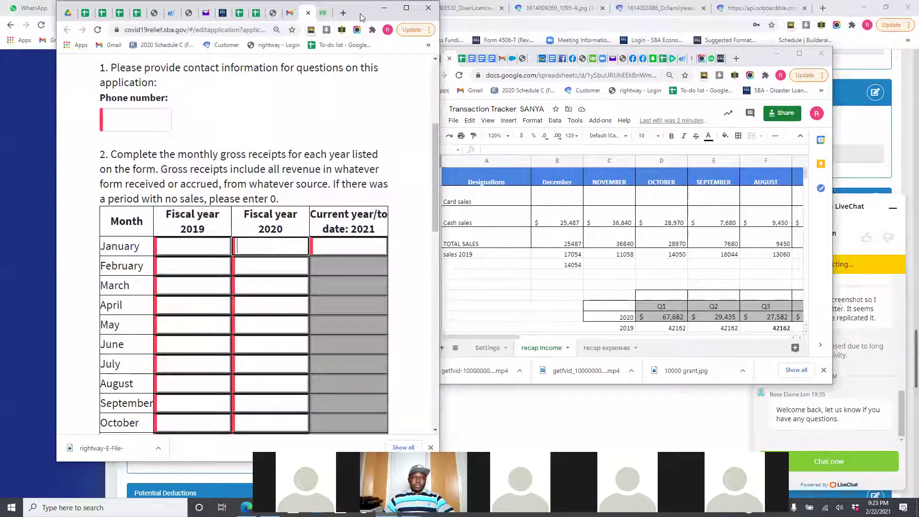
left_click_drag(361, 17, 319, 23)
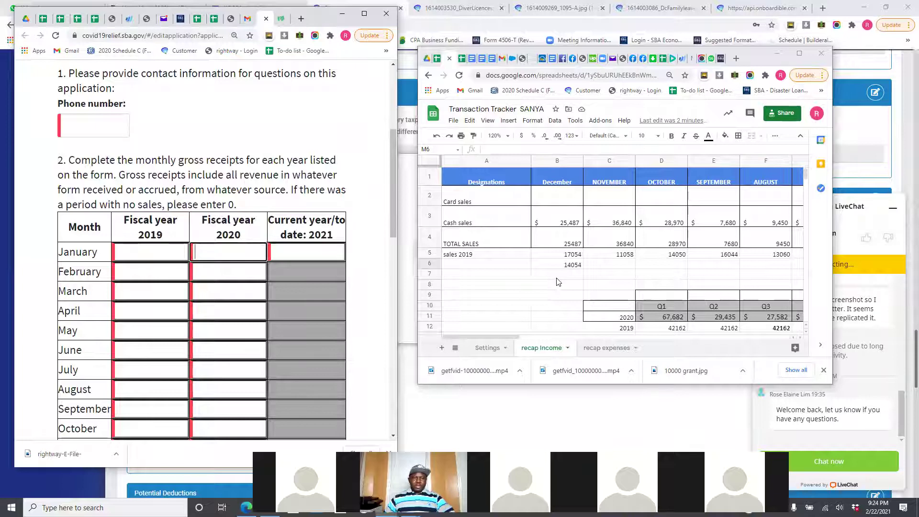
Enter the January gross receipts from the spreadsheet into the SBA form: 14520 for fiscal year 2020 and 12054 for fiscal year 2019.
left_click_drag(500, 338, 626, 334)
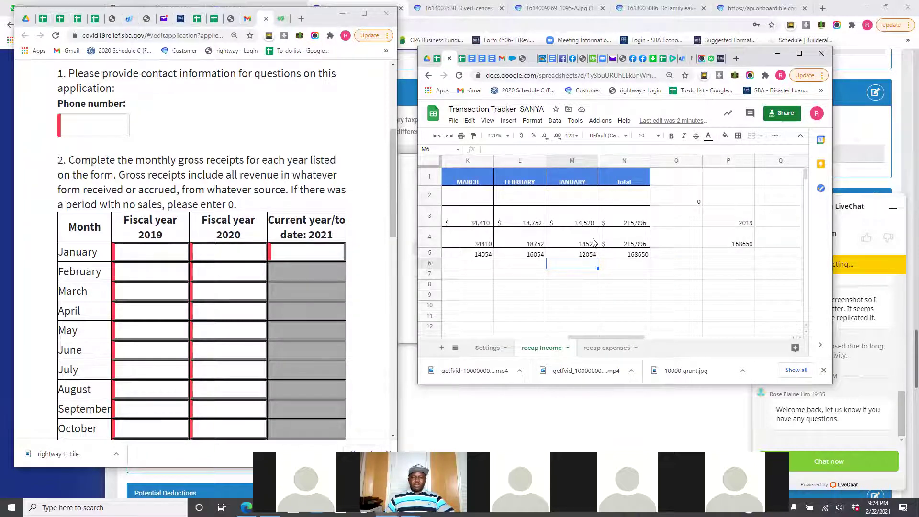
left_click(153, 254)
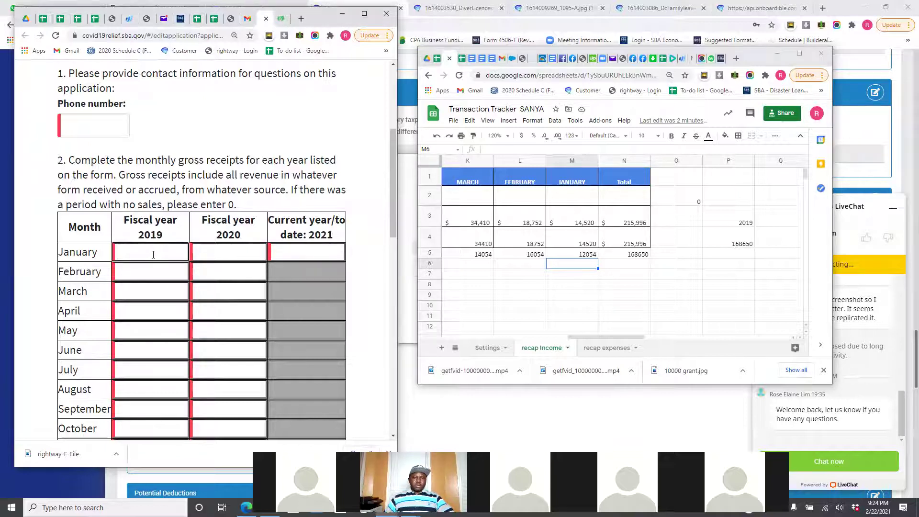
left_click(215, 258)
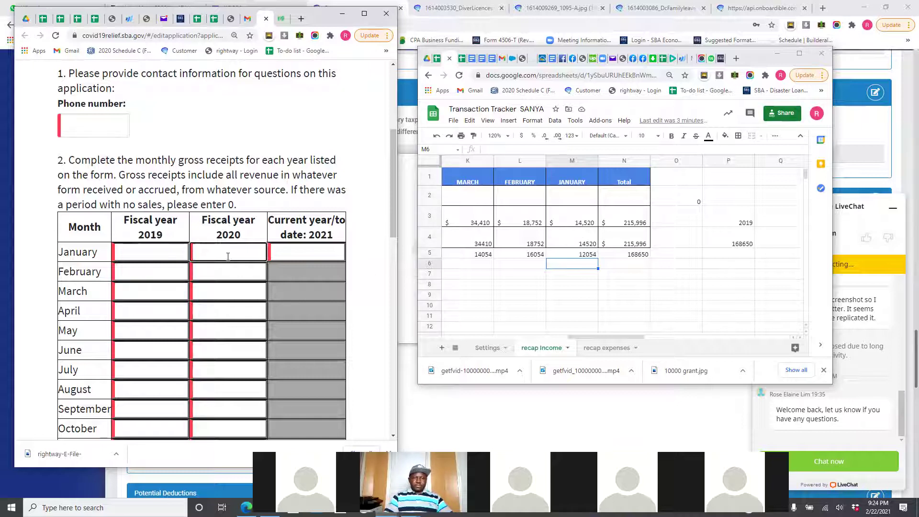
type("14520")
left_click(155, 256)
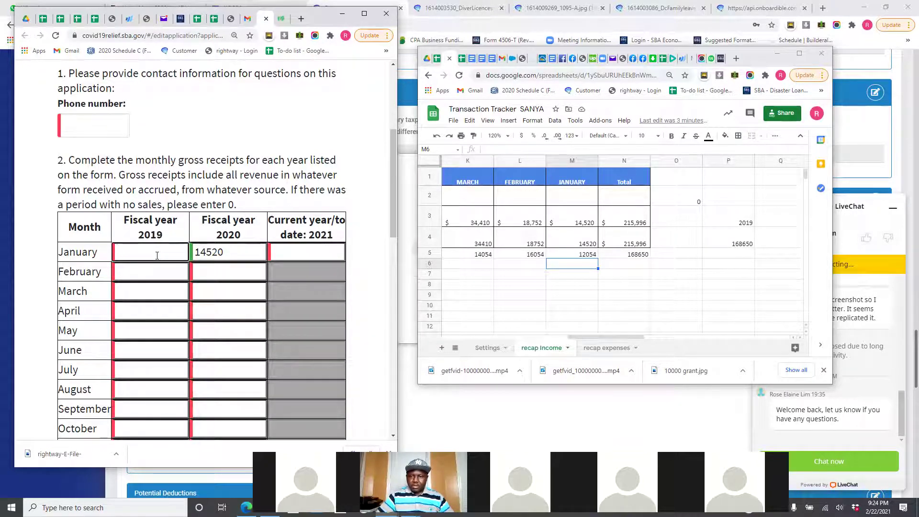
type("12")
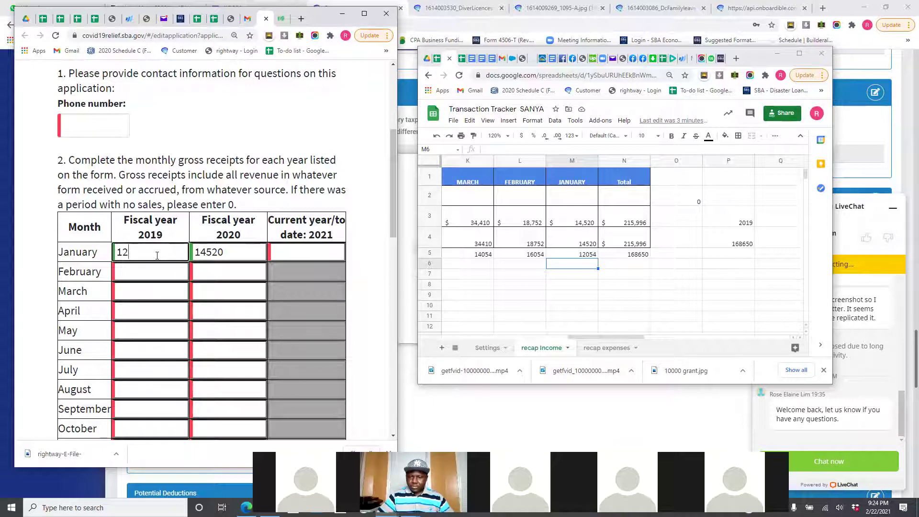
type("054")
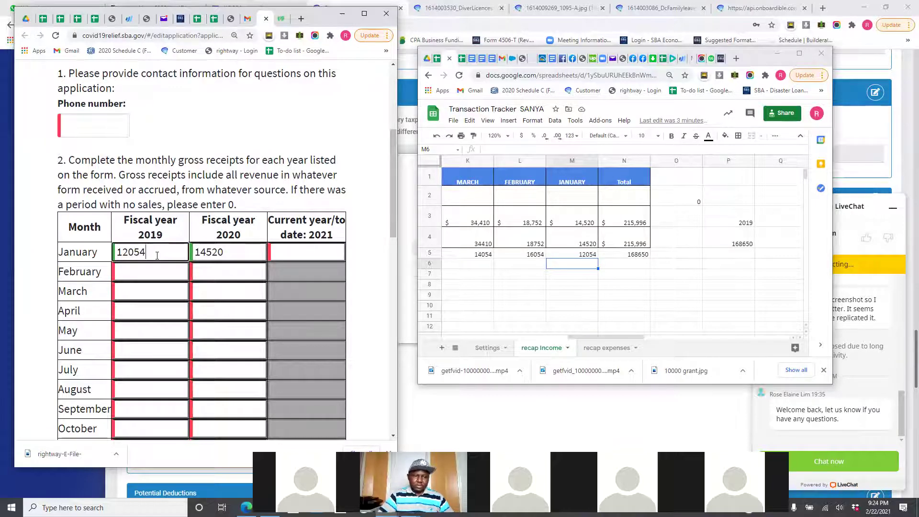
Enter 18752 as the February gross receipts for fiscal year 2020 in the SBA form.
left_click(228, 269)
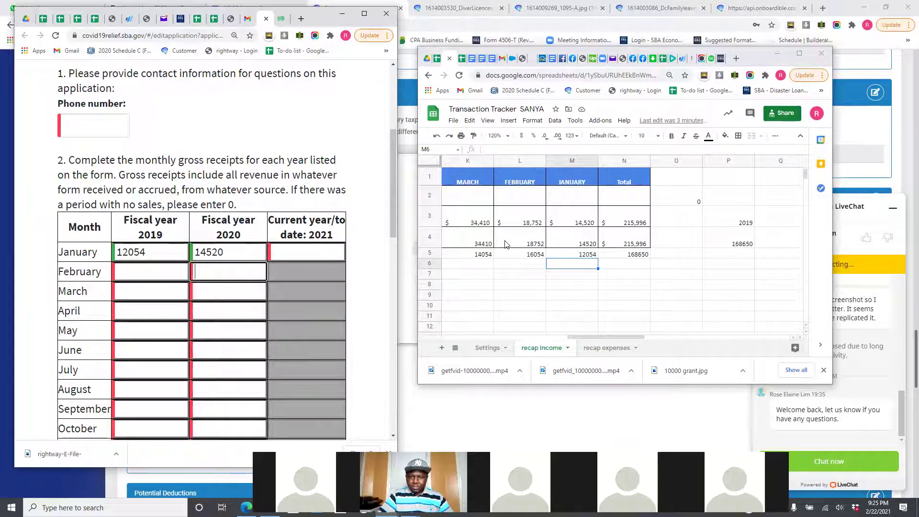
type("18752")
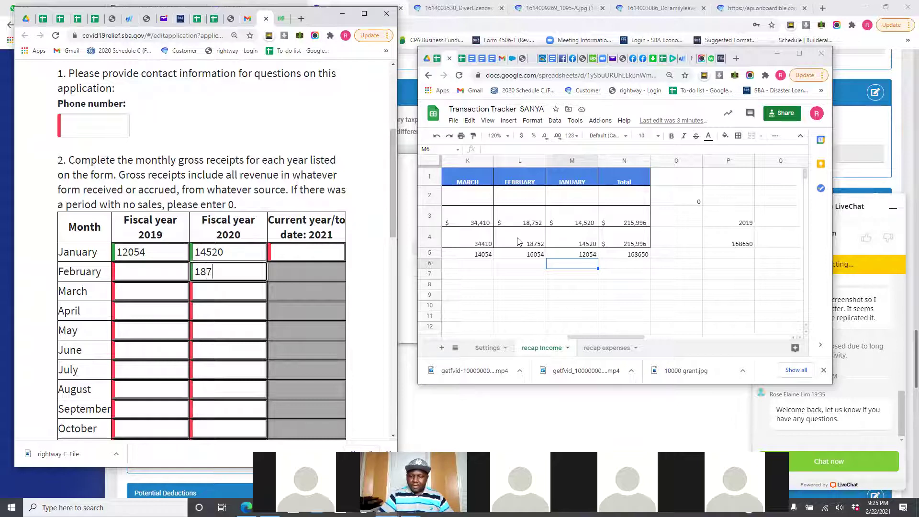